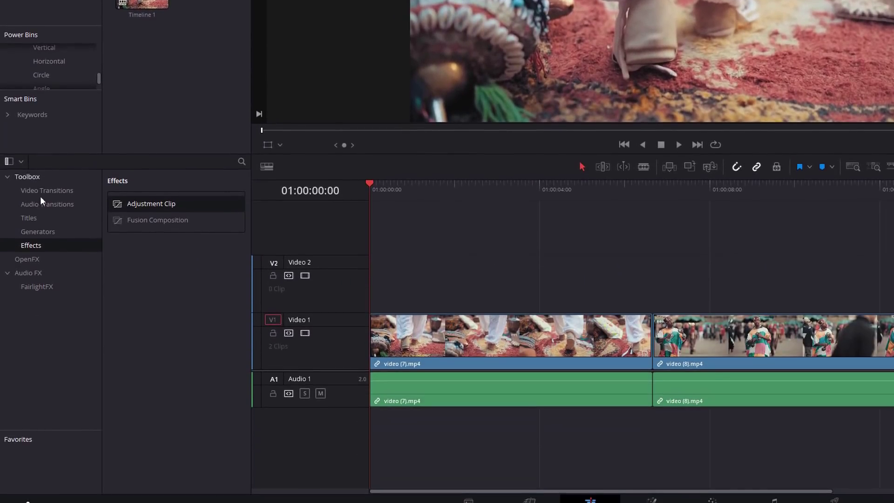
Step: Add an Adjustment Clip to V2 at the timeline start, trimmed to end at 01:00:01:00
left_click_drag(151, 205, 439, 275)
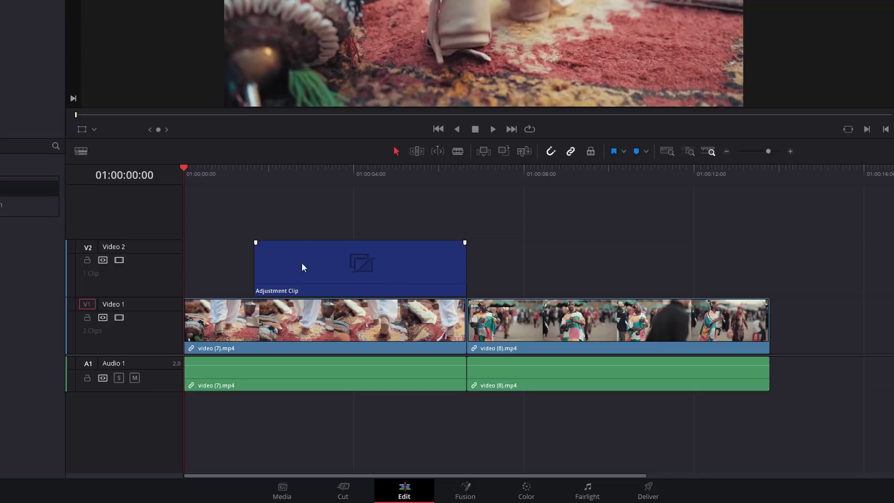
left_click_drag(414, 277, 340, 276)
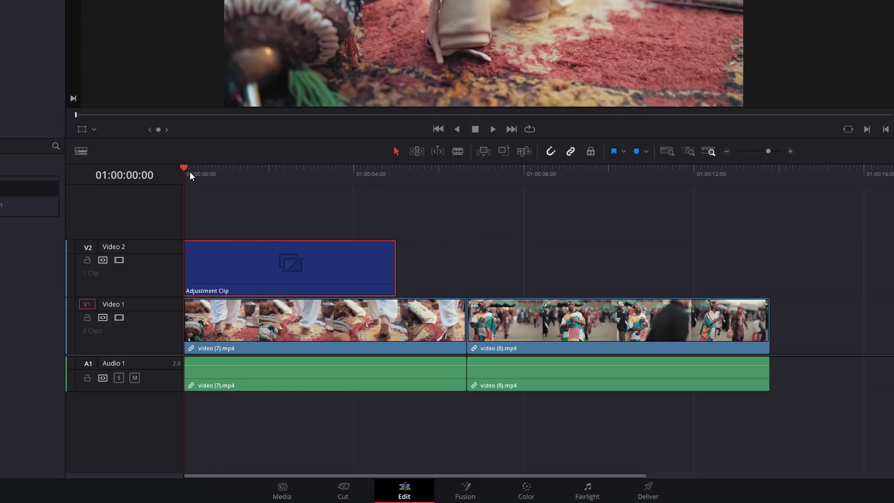
left_click_drag(187, 171, 226, 172)
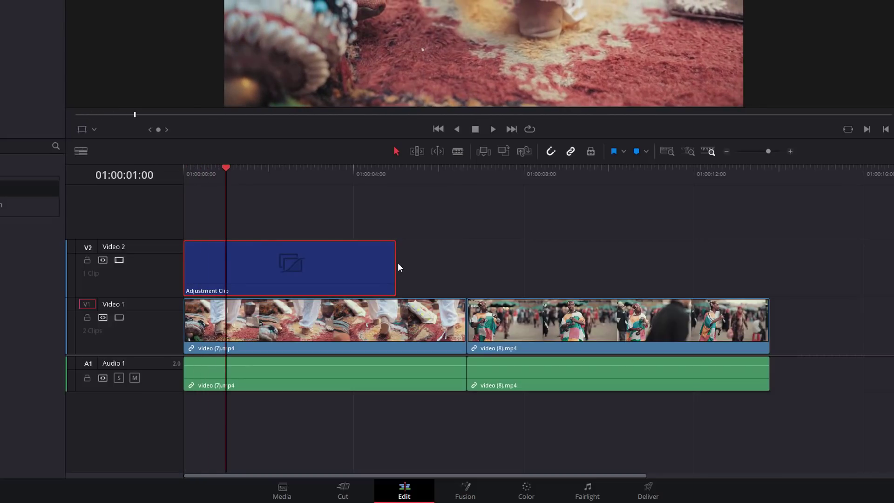
left_click_drag(394, 259, 225, 259)
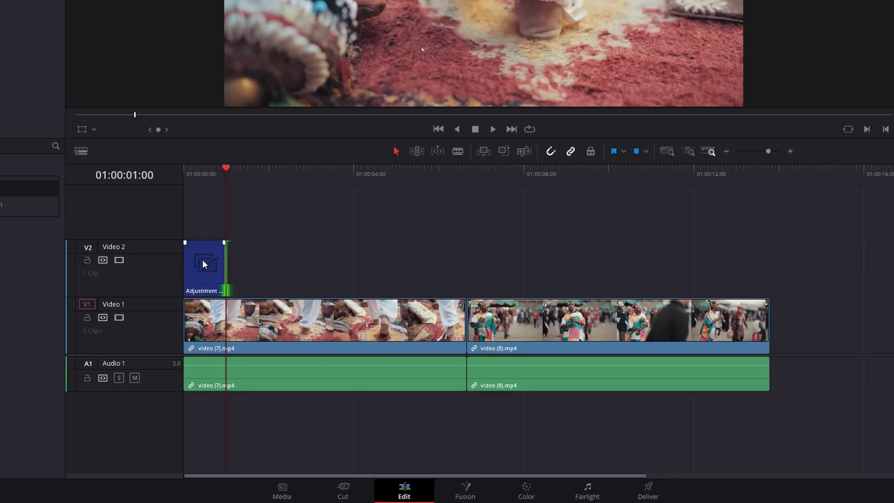
left_click(264, 255)
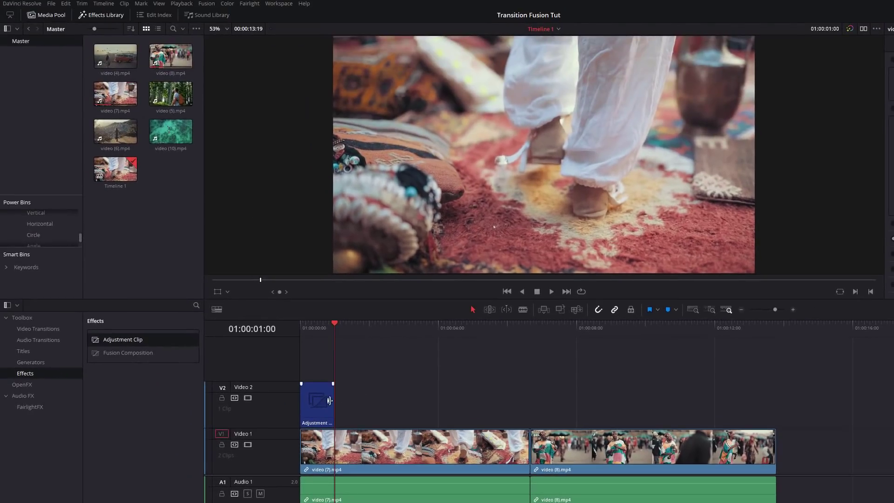
Step: Save the one-second adjustment clip into the Media Pool and place it back on V2
left_click(320, 405)
left_click_drag(317, 407, 162, 212)
mouse_move(318, 403)
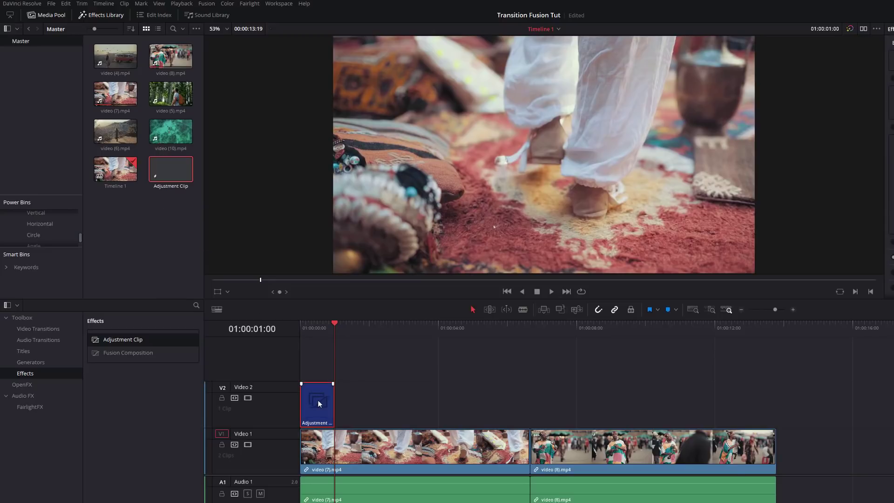
key("Delete")
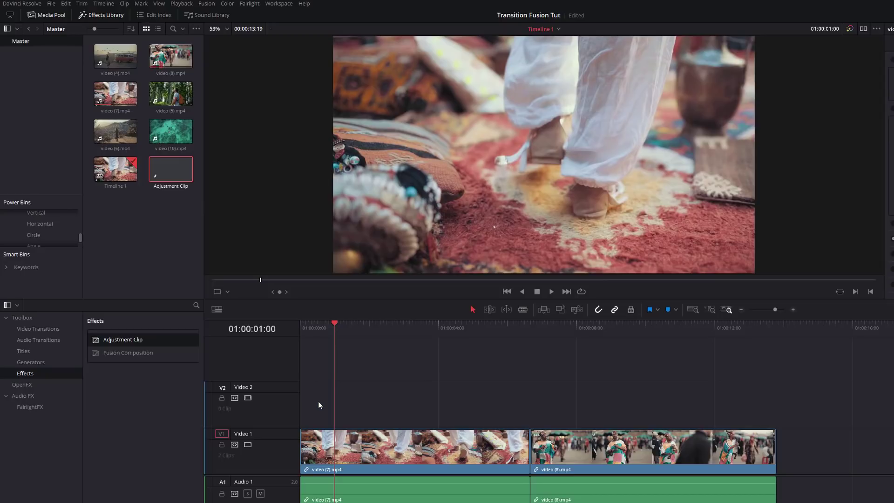
left_click_drag(171, 169, 306, 399)
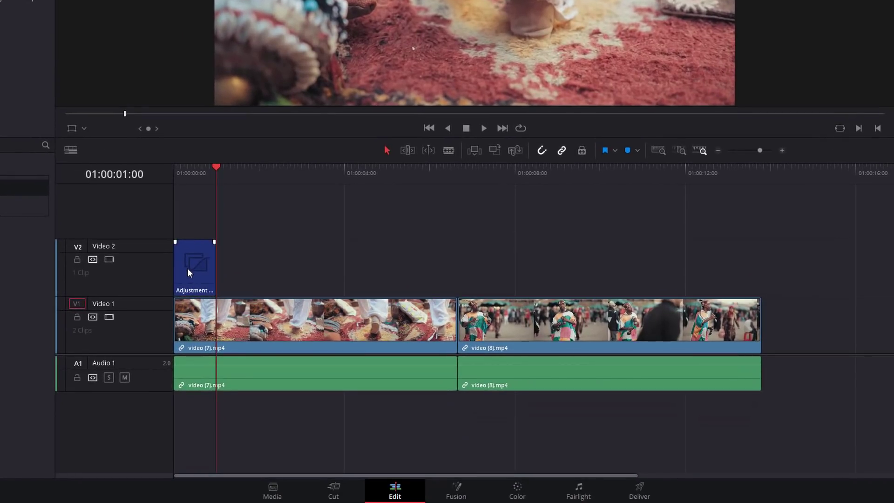
Step: Centre the adjustment clip over the video (7)/(8) cut at 01:00:06:16, zoomed in
left_click_drag(192, 270, 457, 278)
left_click(461, 172)
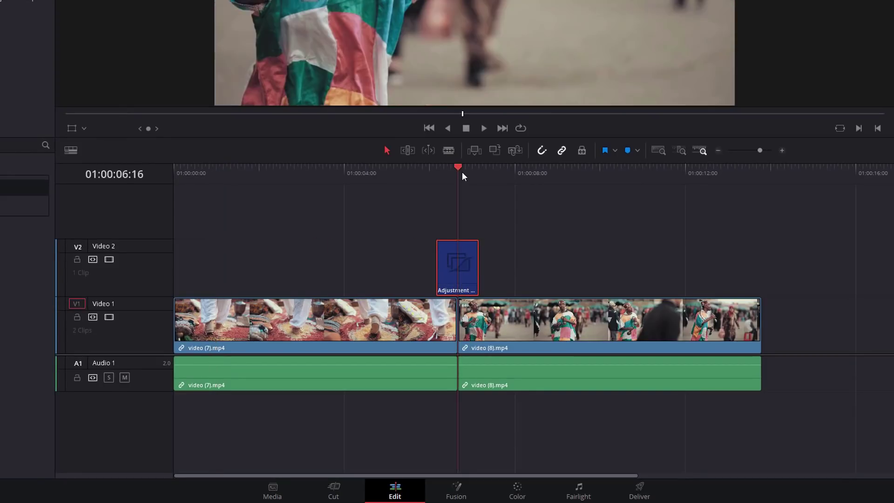
left_click(783, 149)
left_click(784, 149)
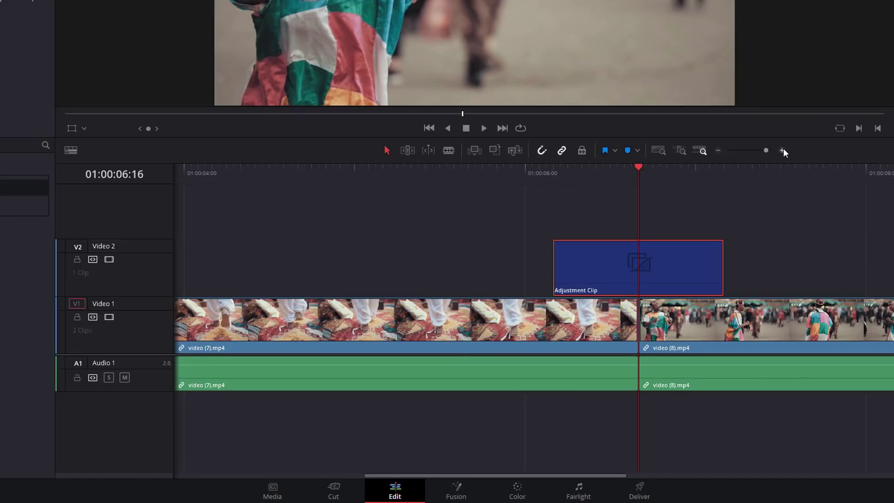
left_click_drag(748, 435, 596, 331)
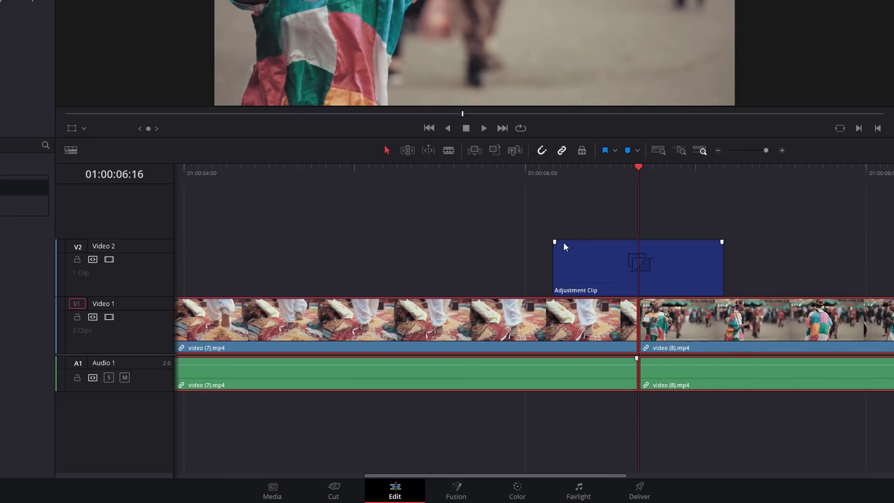
left_click(523, 212)
left_click(619, 255)
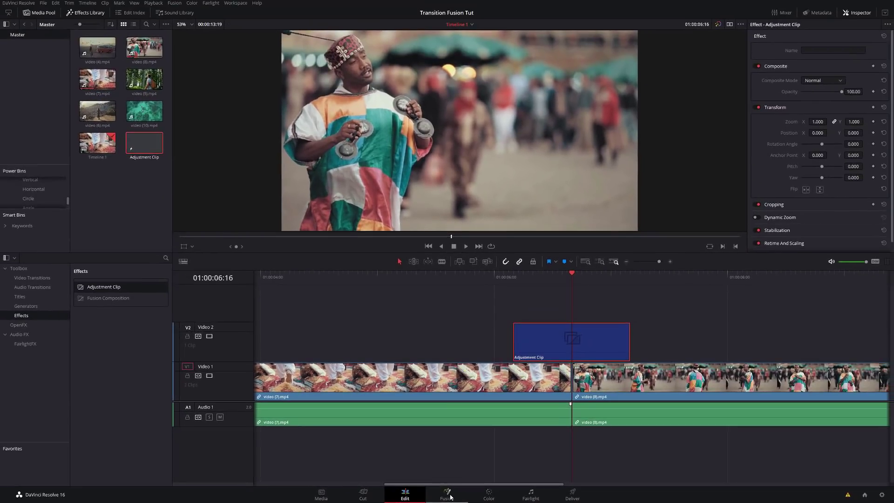
Step: Open the Adjustment Clip on the Fusion page with the Effects Library and Clips strip shown
left_click(446, 495)
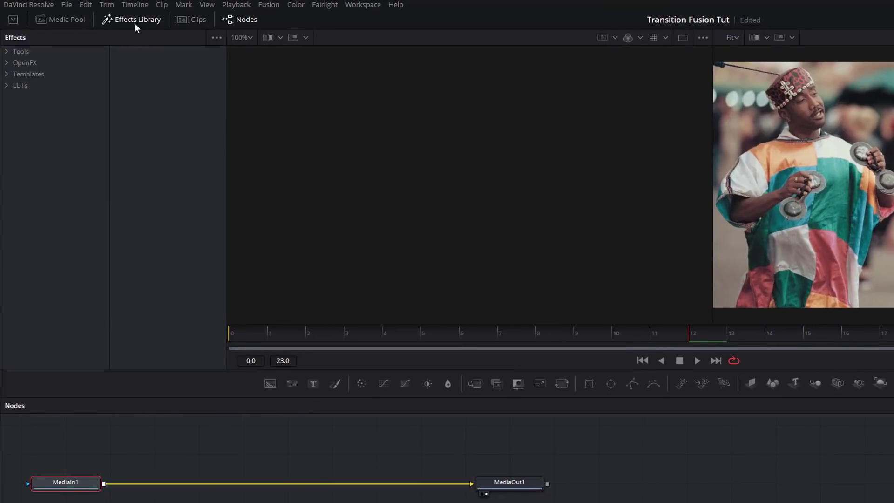
left_click(128, 24)
left_click(124, 27)
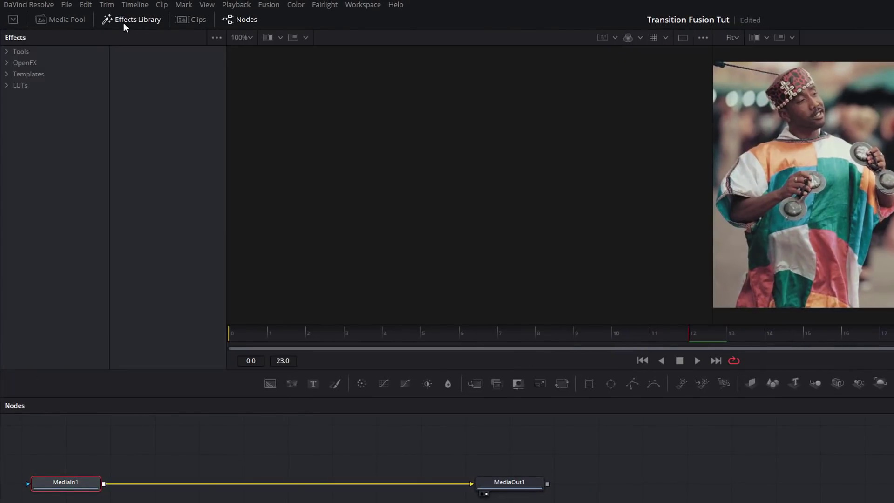
left_click(191, 22)
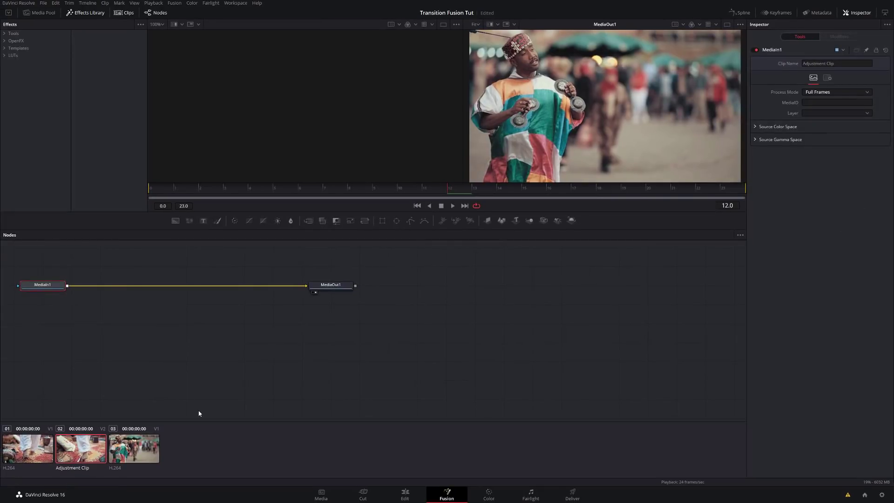
Step: Hide the Clips strip, scrub through the clip, and return to frame 7
left_click(126, 14)
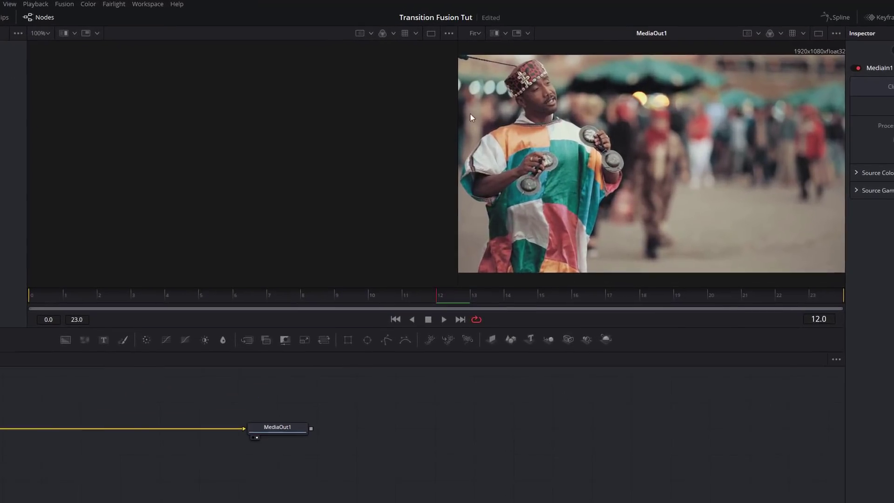
left_click_drag(70, 298, 573, 298)
left_click_drag(644, 308, 843, 298)
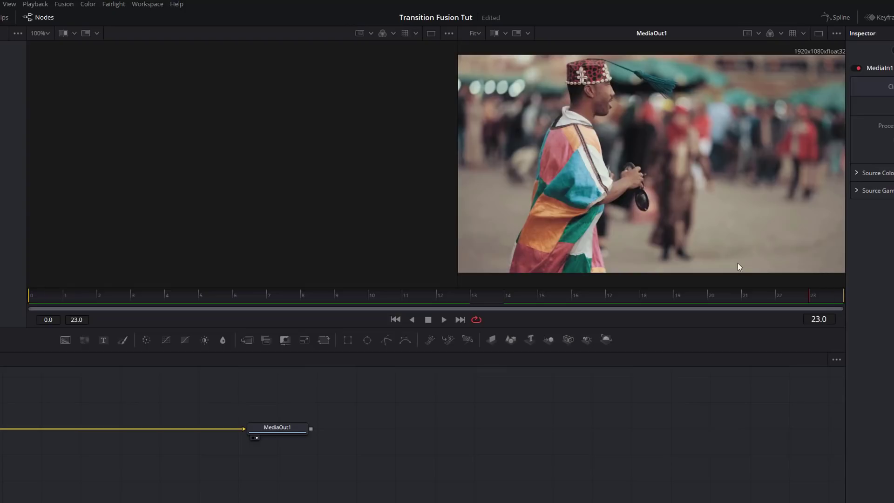
key("space")
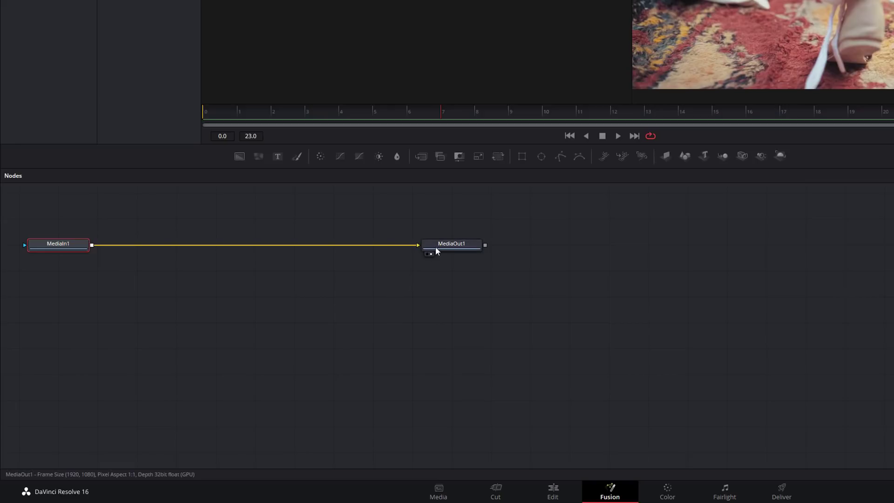
Step: Select the MediaIn1 and MediaOut1 nodes in turn, then deselect all nodes
left_click_drag(52, 205, 76, 283)
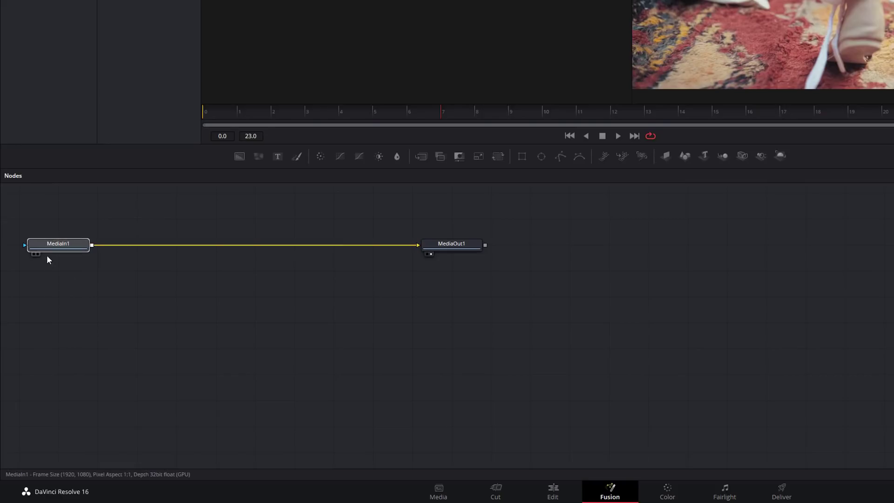
left_click_drag(436, 210, 468, 297)
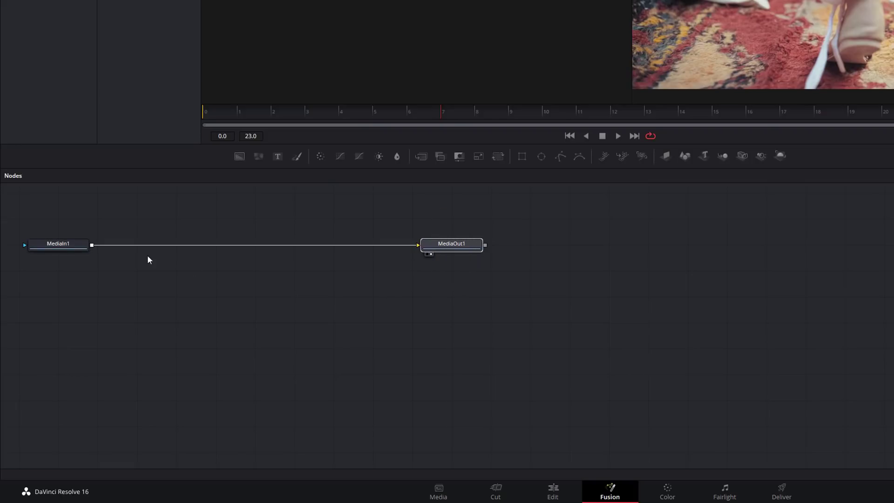
left_click_drag(123, 209, 277, 257)
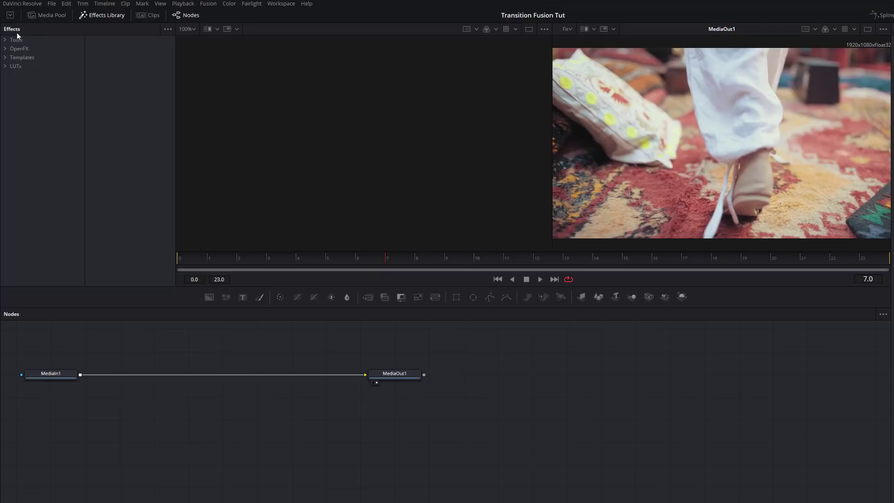
Step: Insert a Transform node from Tools > Transform between MediaIn1 and MediaOut1
left_click(5, 40)
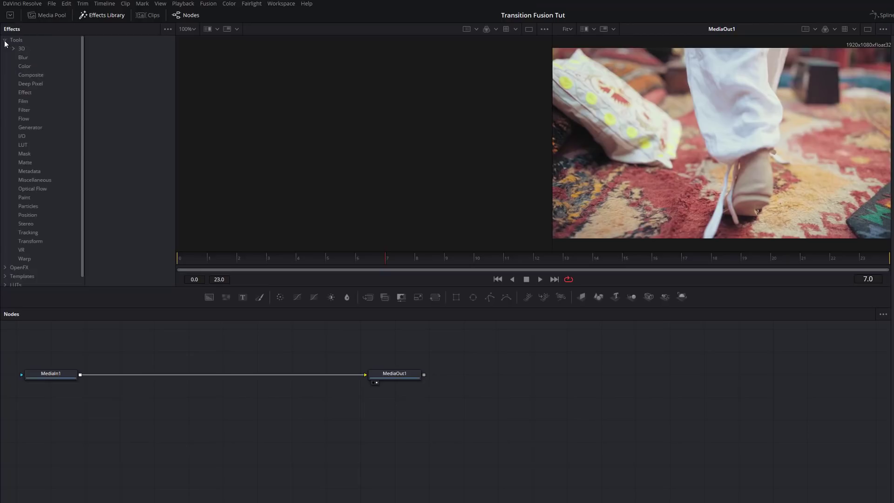
left_click(35, 241)
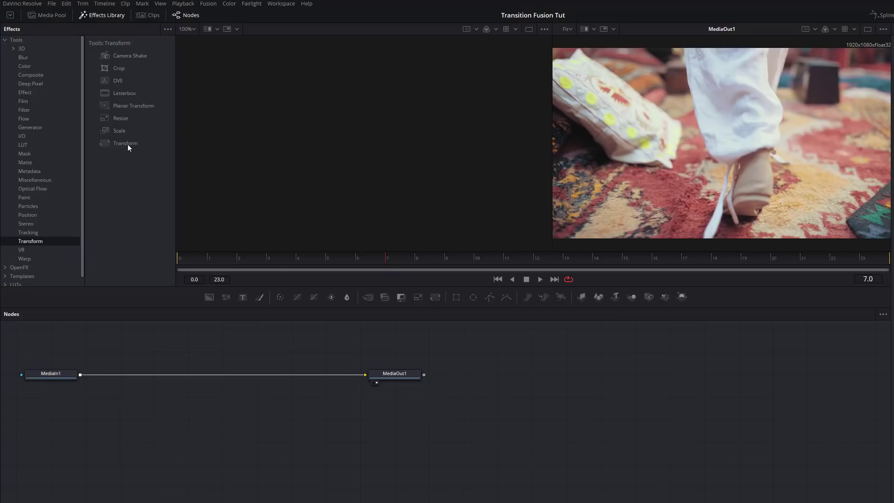
left_click_drag(124, 144, 123, 152)
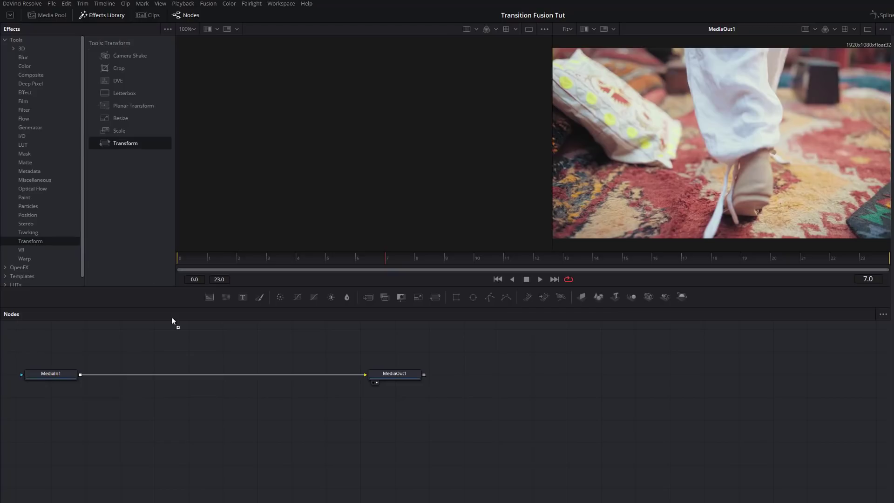
left_click_drag(197, 370, 199, 374)
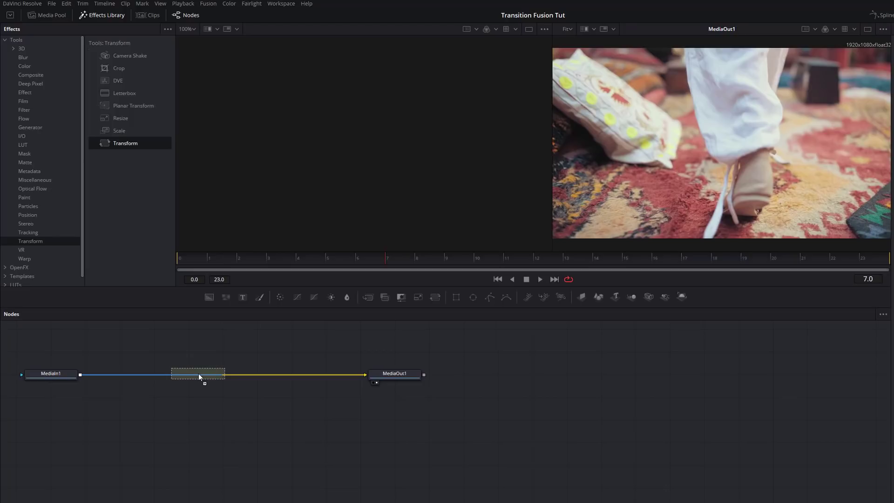
left_click_drag(199, 373, 199, 374)
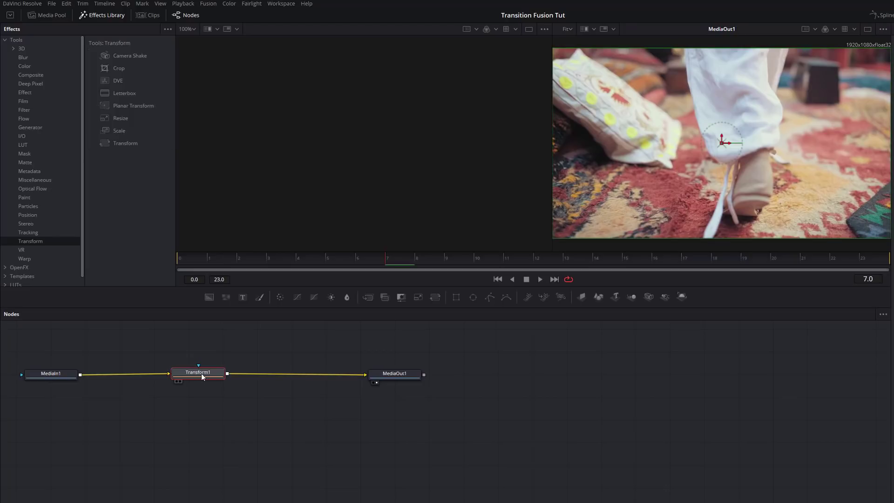
Step: Remove the extra Transform2 node, leaving only Transform1 in the graph
left_click_drag(126, 147, 229, 400)
key("shift")
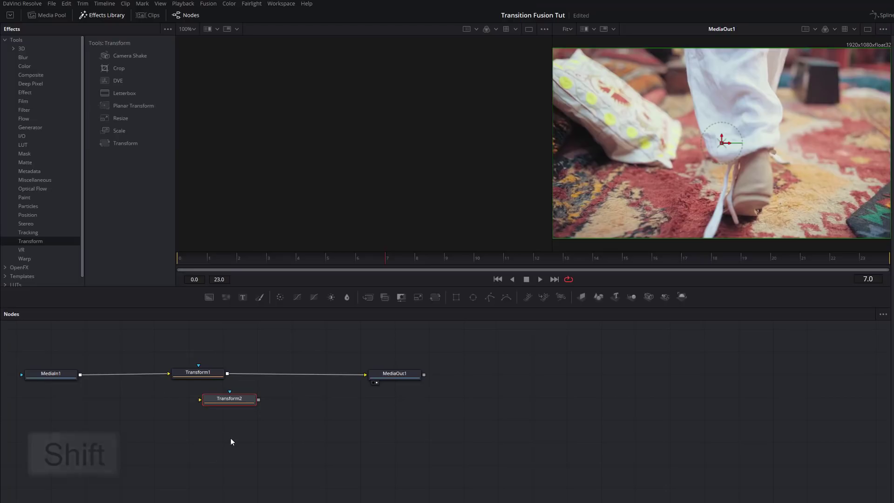
left_click_drag(228, 405, 291, 378)
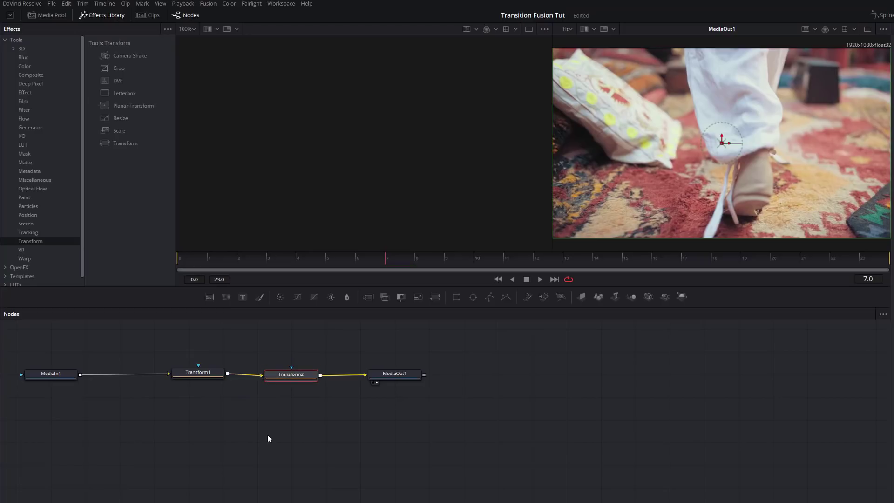
key("Delete")
left_click(280, 419)
Step: Try shifting Transform1's Center X with Mirror edges, then reset Center X to 0.5 and scrub
left_click(208, 376)
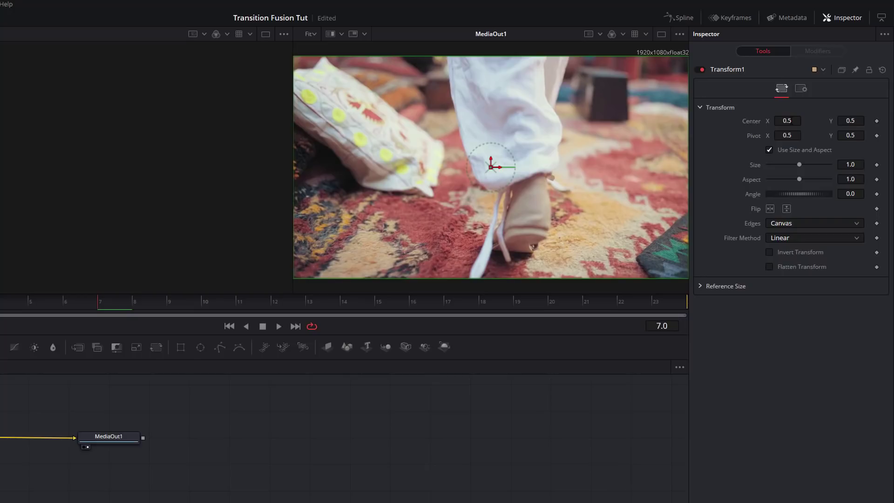
left_click_drag(797, 121, 750, 120)
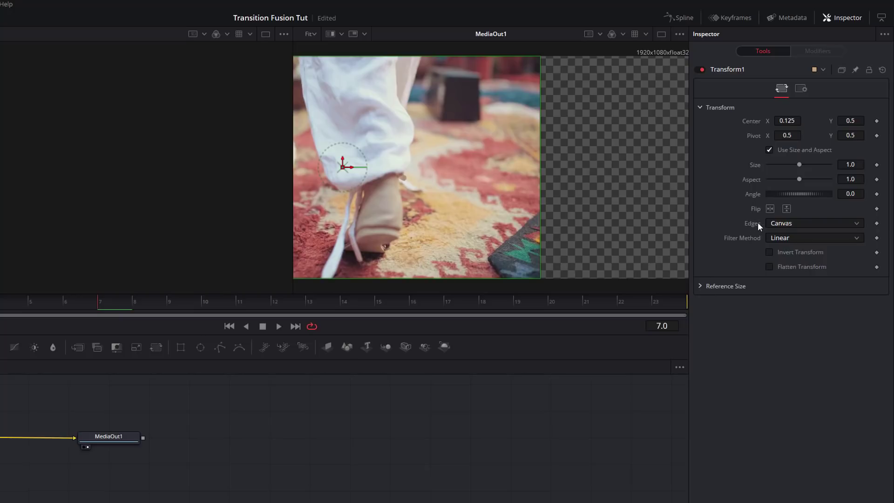
left_click(787, 224)
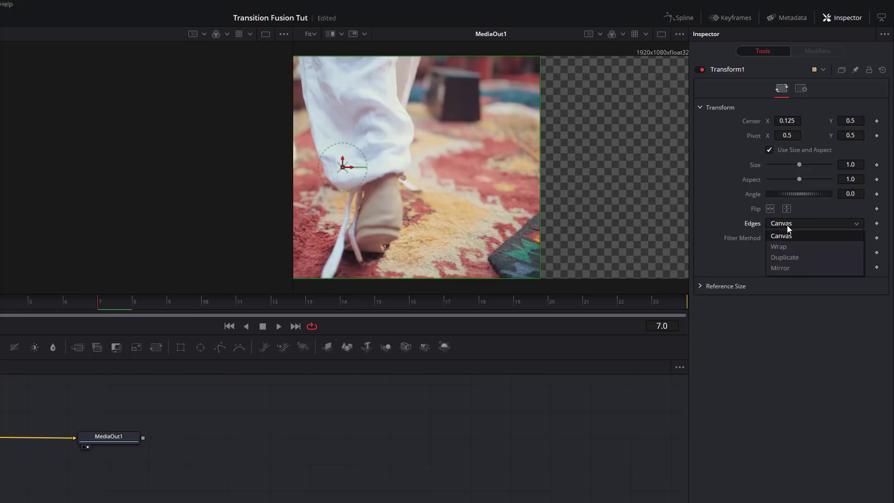
left_click(782, 269)
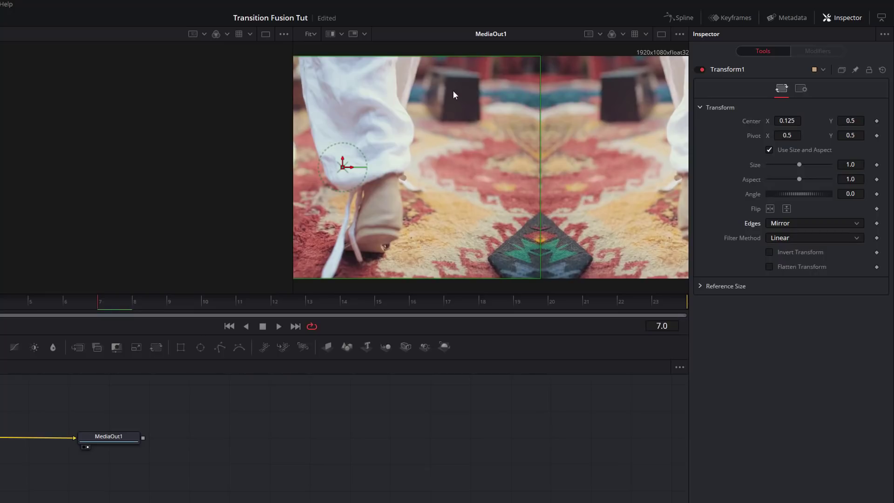
mouse_move(787, 121)
left_mouse_down()
mouse_move(841, 121)
mouse_move(790, 120)
left_mouse_up()
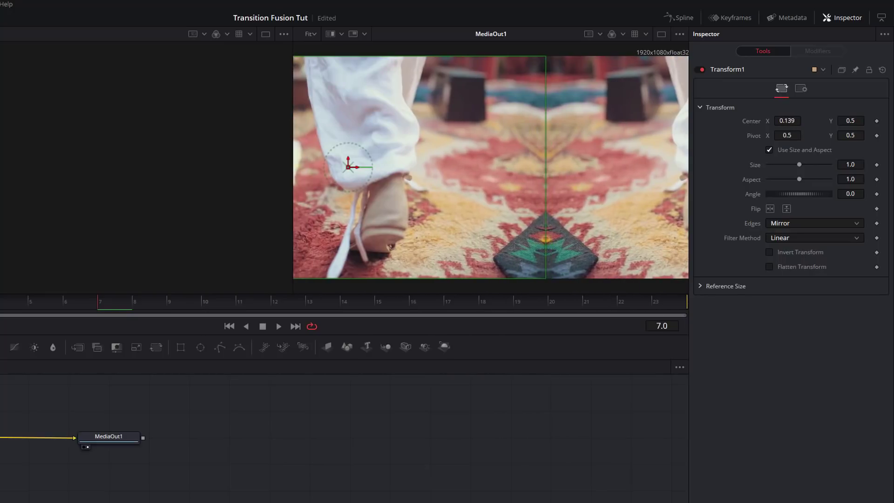
double_click(752, 121)
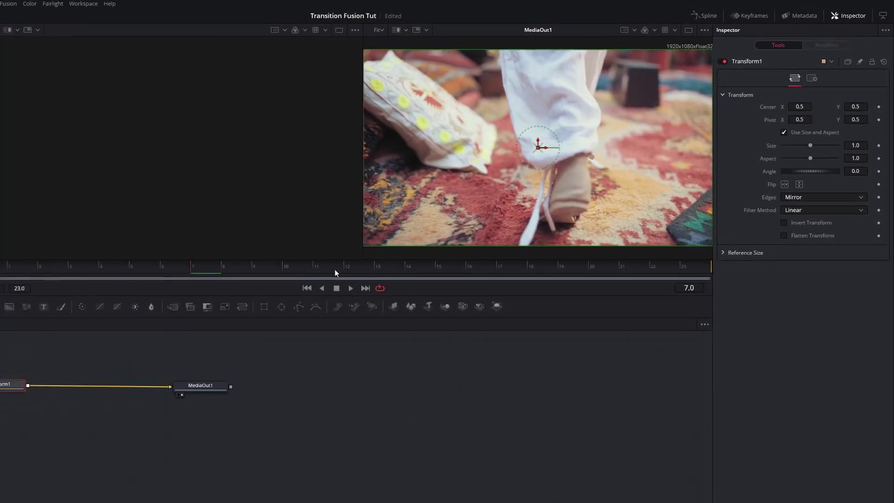
left_click_drag(334, 269, 15, 262)
Step: Set a Center keyframe on Transform1 at frame 0 with Center X 0.5
left_click(697, 277)
key("BackSpace")
key("BackSpace")
key("BackSpace")
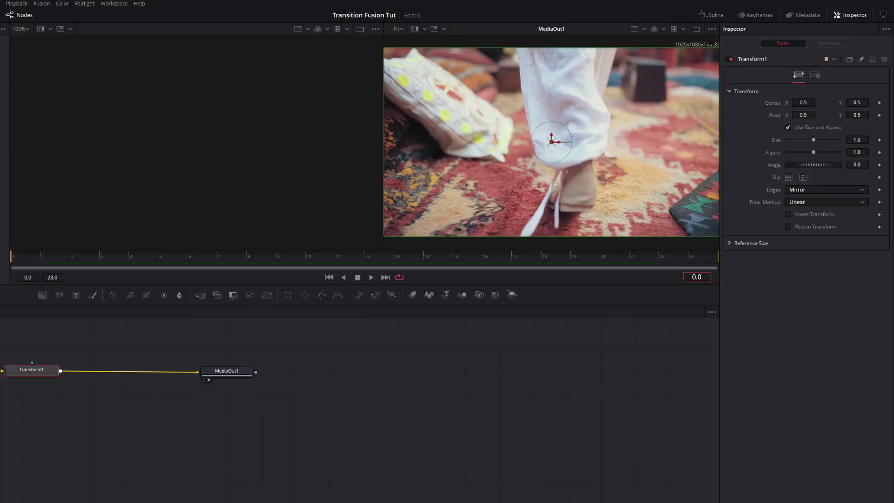
type("18")
key("Return")
left_click_drag(554, 263, 13, 259)
left_click(880, 104)
left_click(880, 103)
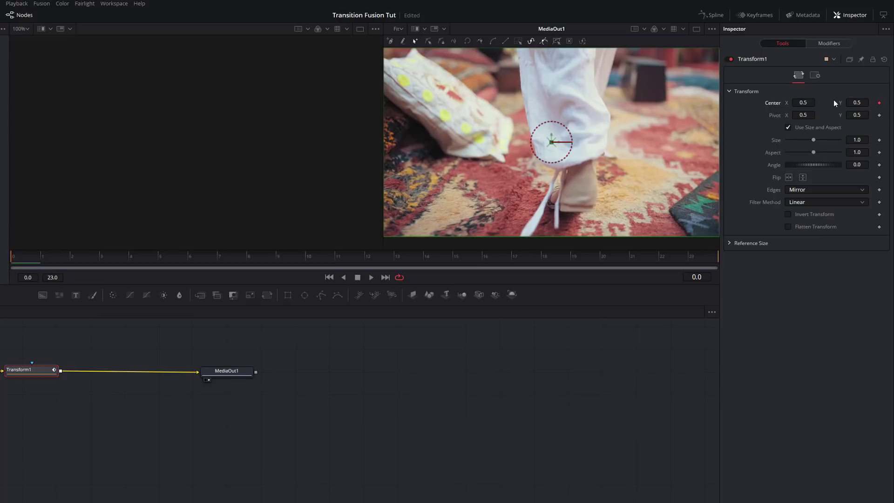
Step: Keyframe Center X to -0.5 at frame 12
left_click_drag(306, 258, 367, 259)
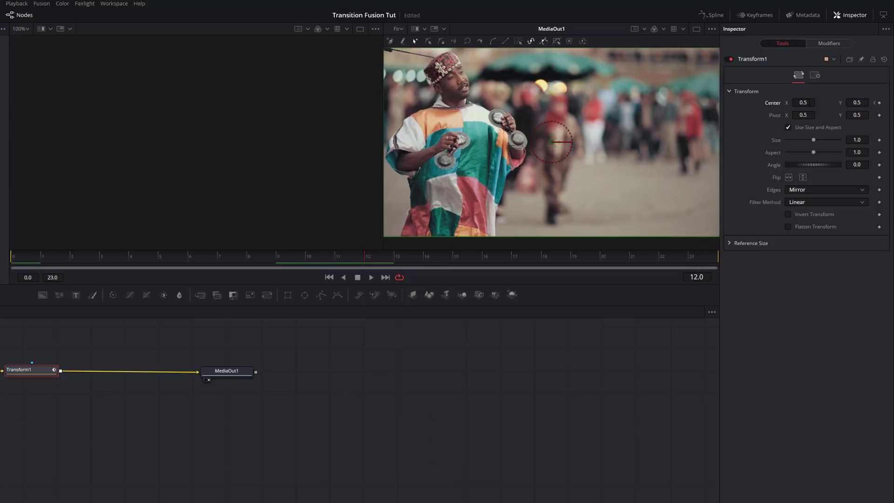
left_click_drag(804, 103, 763, 102)
double_click(803, 102)
type("-0.5")
key("Tab")
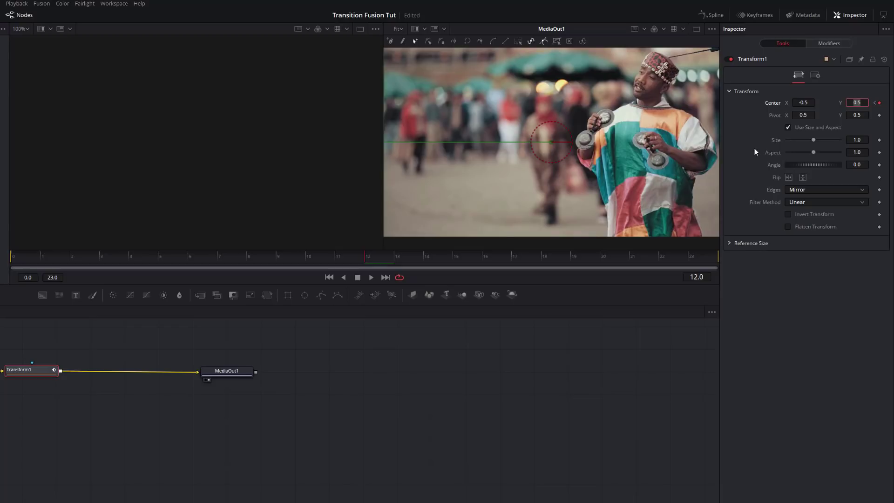
Step: Keyframe Center X to -1.5 at frame 23
left_click_drag(370, 264, 698, 259)
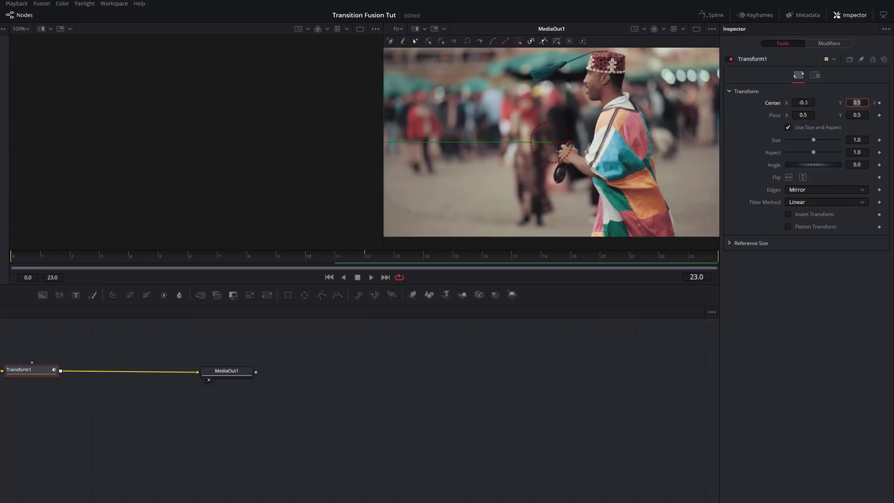
left_click(803, 103)
type("-1.5")
key("Tab")
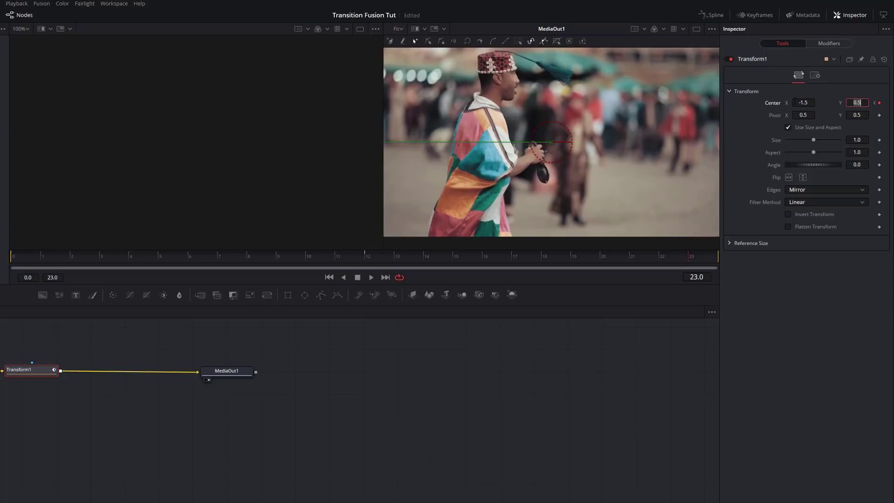
left_click(789, 320)
Step: Play back the whip animation, then show the Spline editor
left_click(370, 278)
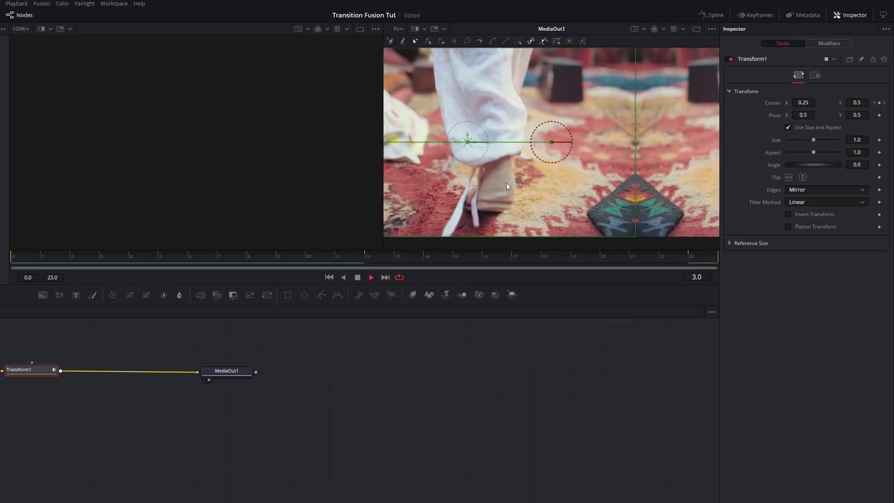
left_click(359, 278)
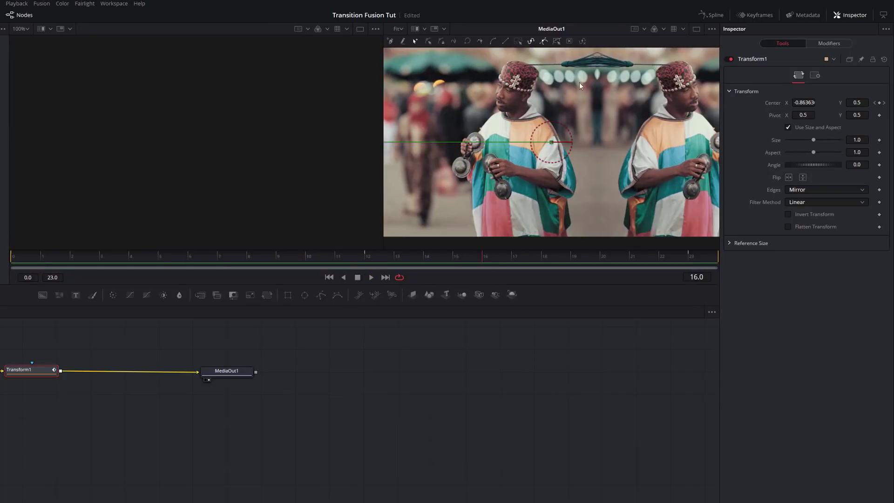
left_click(711, 16)
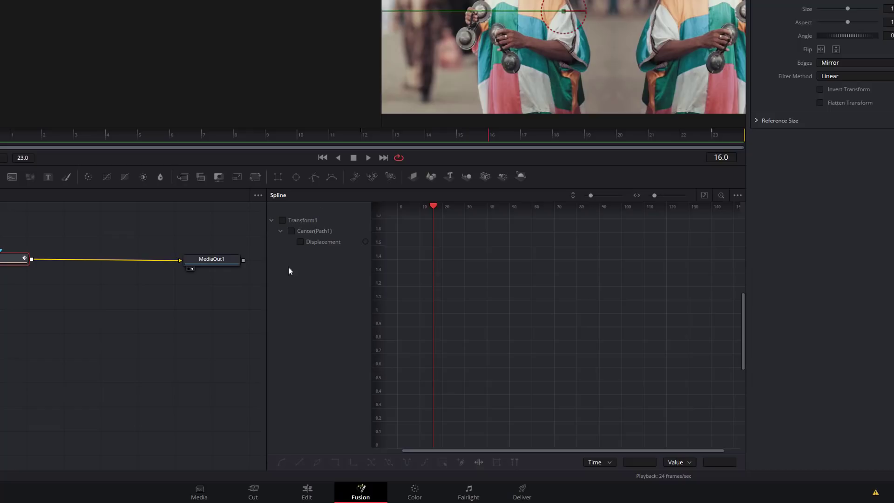
Step: Show Transform1's Center displacement curve and smooth its frame 0, 12 and 23 keyframes
left_click(282, 220)
left_click_drag(432, 452, 415, 452)
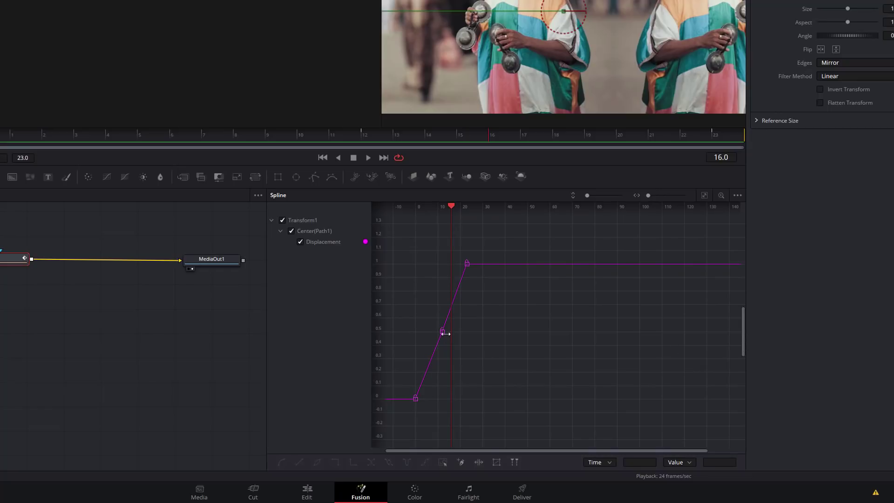
left_click(414, 400)
left_click(442, 331)
left_click(467, 265)
left_click(280, 464)
left_click(442, 332)
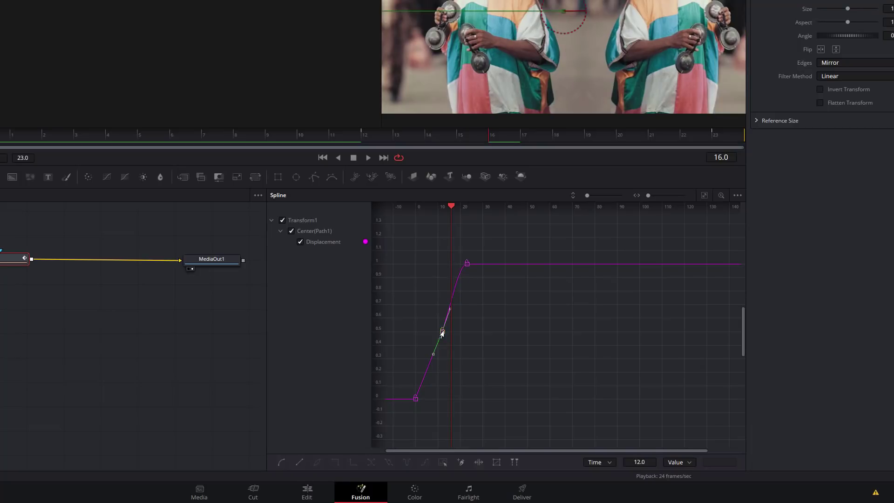
left_click(280, 463)
left_click(415, 399)
left_click(281, 462)
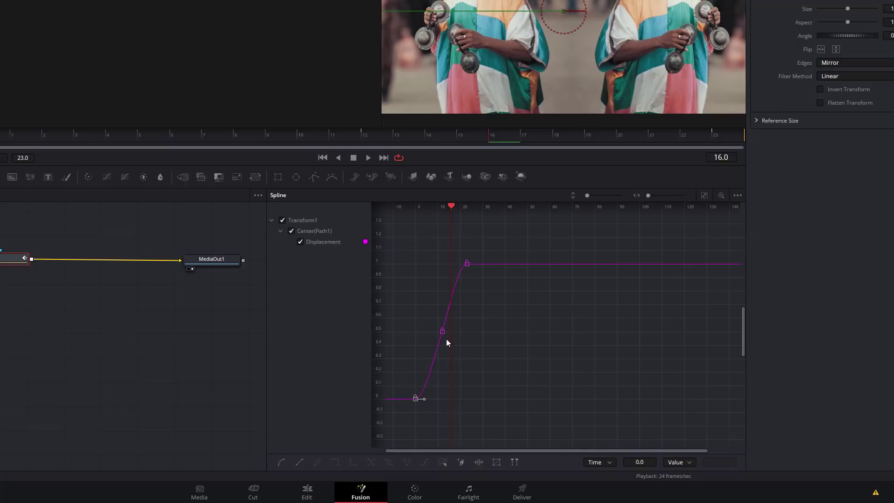
Step: Drag tangent handles to steepen frame 12 and ease the first and last keyframes
left_click(402, 293)
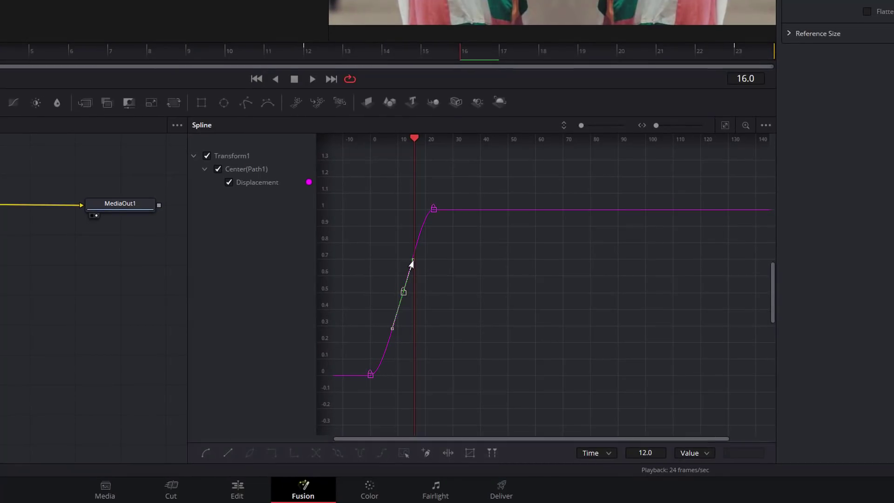
left_click_drag(412, 264, 403, 259)
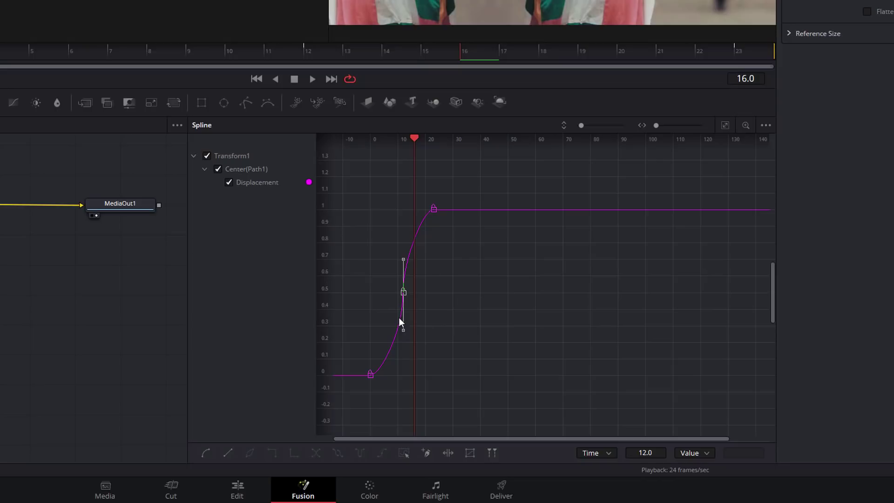
left_click(429, 213)
left_click_drag(421, 212, 404, 212)
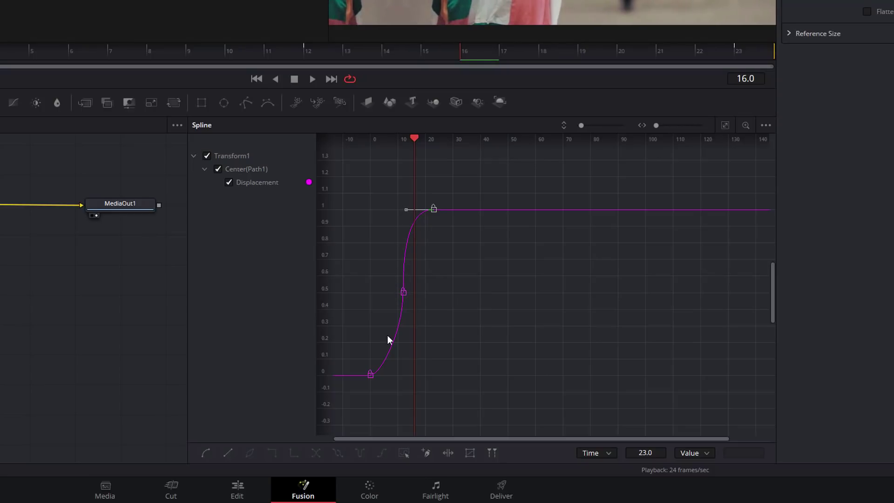
left_click(370, 374)
left_click_drag(379, 376, 399, 375)
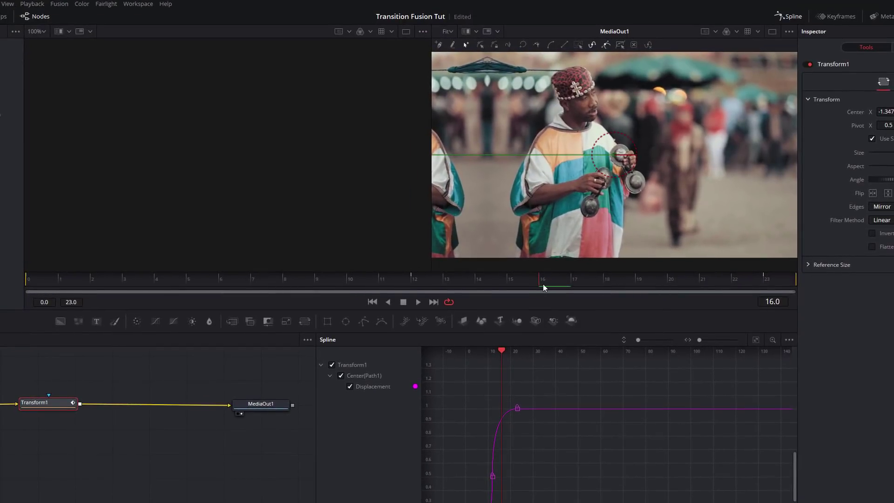
Step: Insert ResolveFX Blur's Directional Blur between Transform1 and MediaOut1 and select it
key("space")
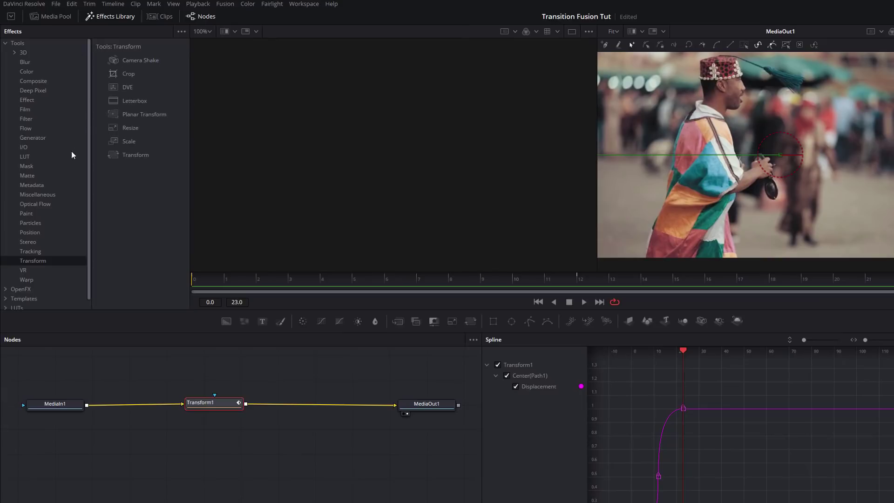
scroll(85, 140, "down", 1)
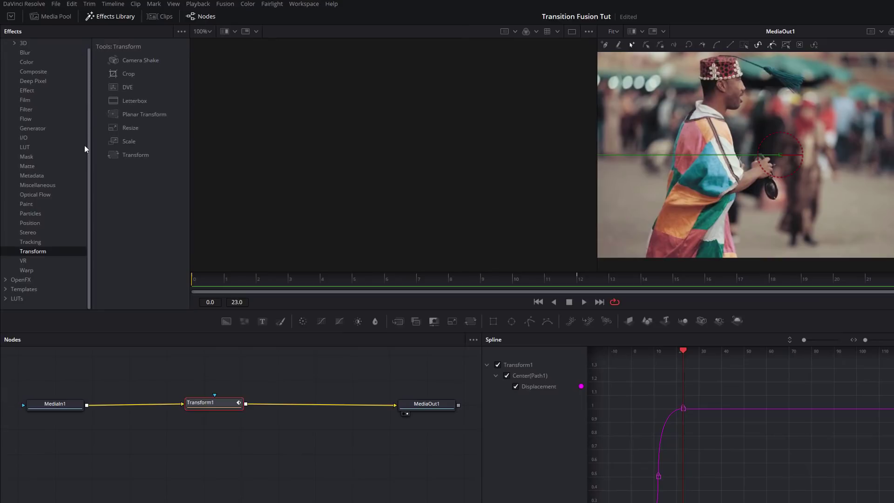
left_click(12, 282)
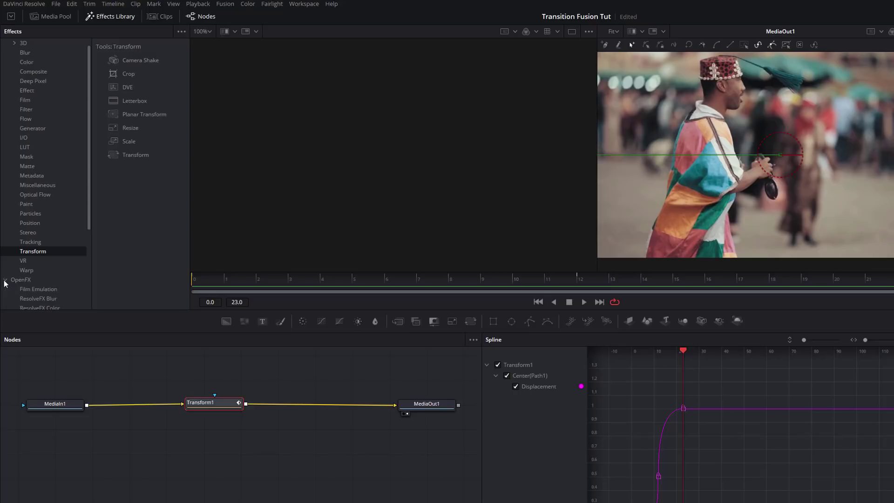
left_click(49, 300)
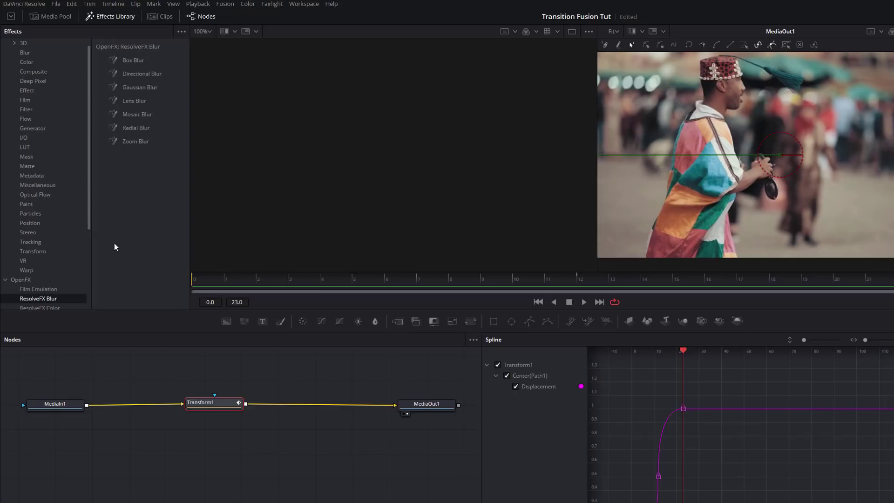
left_click(136, 74)
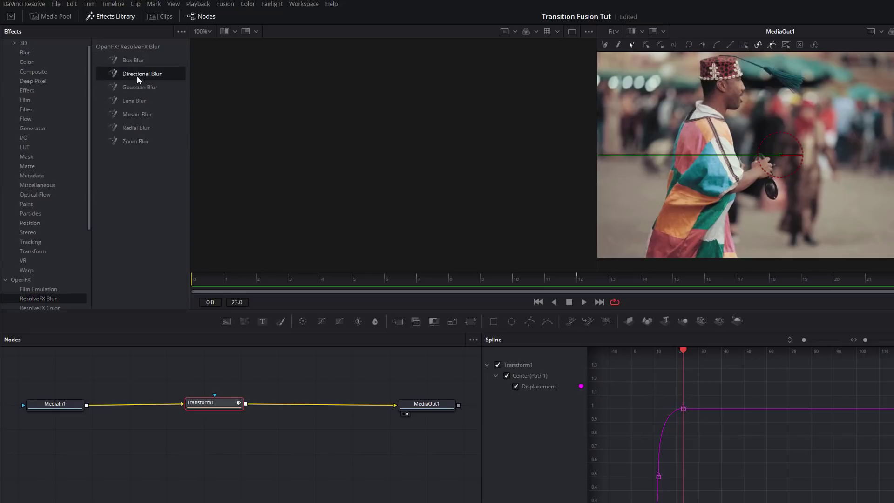
left_click_drag(265, 366, 316, 404)
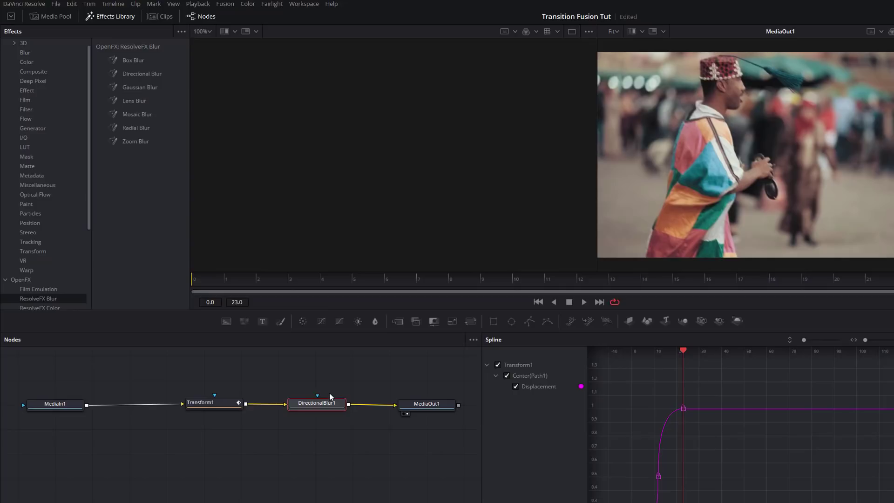
left_click(331, 403)
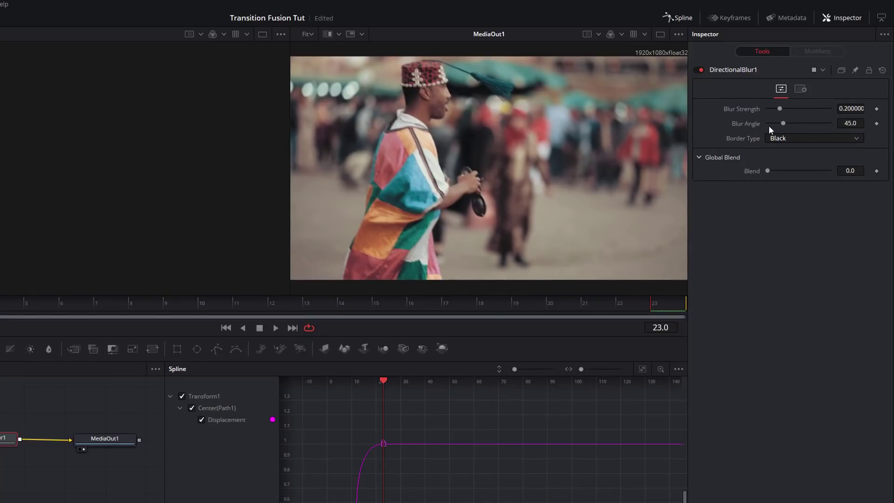
Step: Give DirectionalBlur1 Blur Angle 0.0 and Reflect border, with Blur Strength reset to 0.2
left_click_drag(780, 109, 830, 109)
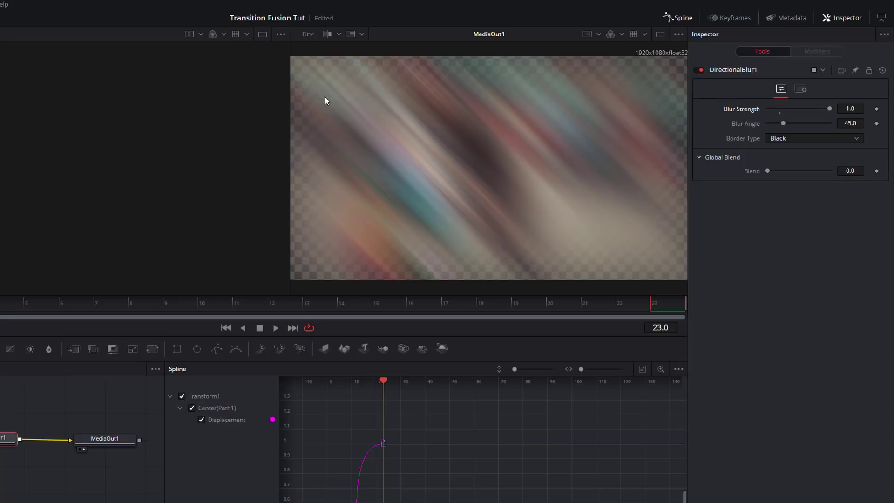
key("ctrl+s")
left_click_drag(784, 124, 753, 124)
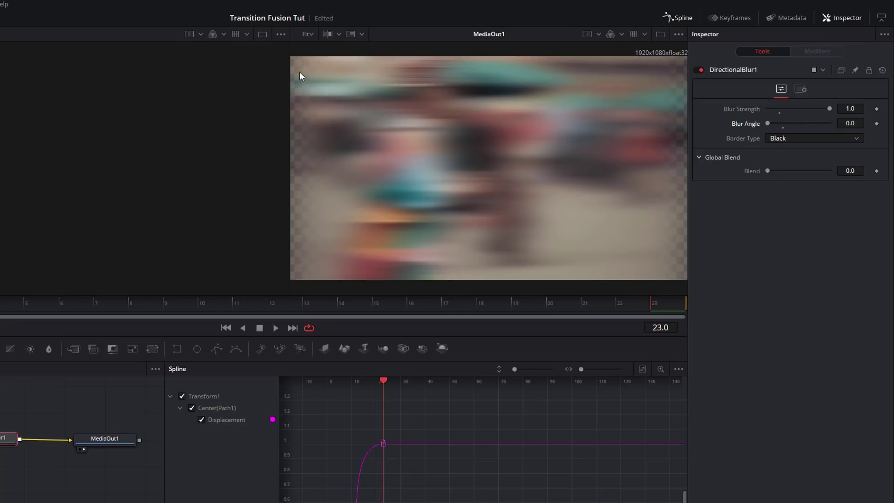
left_click(790, 139)
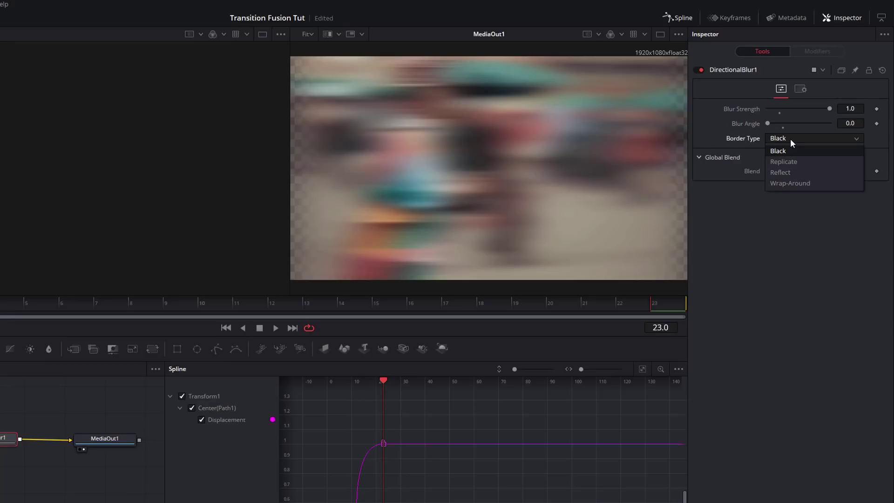
left_click(791, 173)
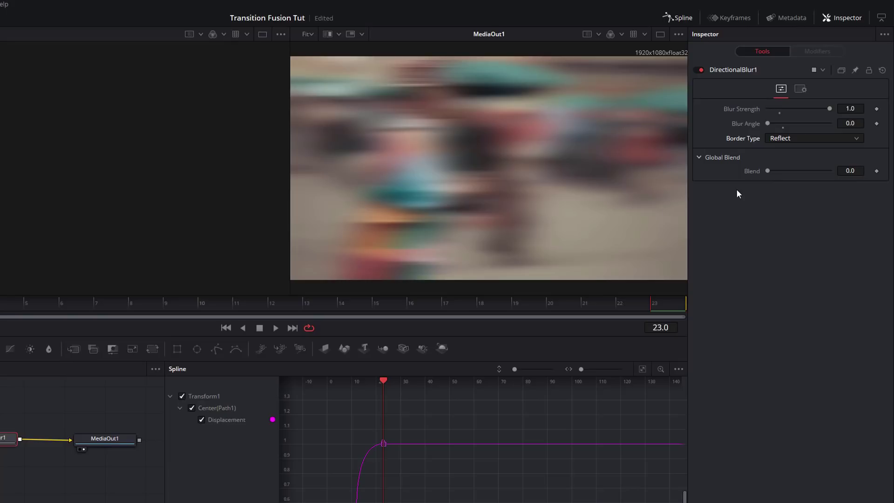
double_click(745, 110)
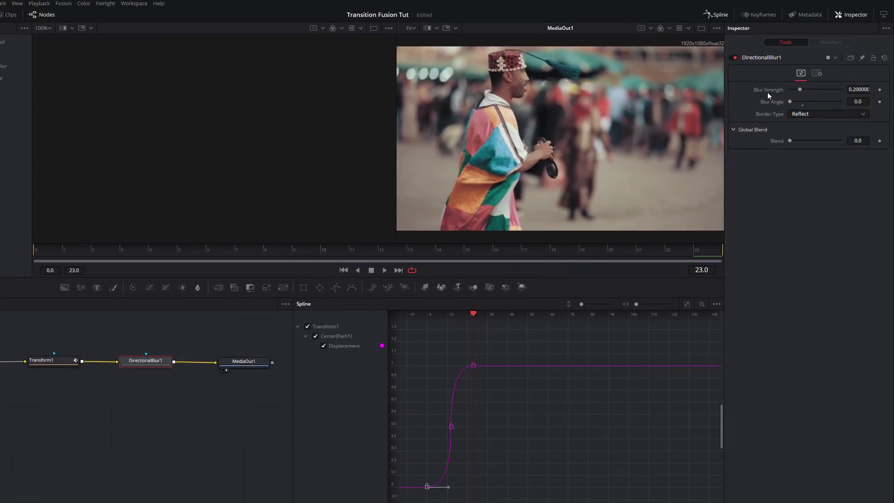
Step: Keyframe Blur Strength at 0 on frame 0, 0.685 on frame 12, and 0 on frame 23
left_click_drag(387, 254, 39, 258)
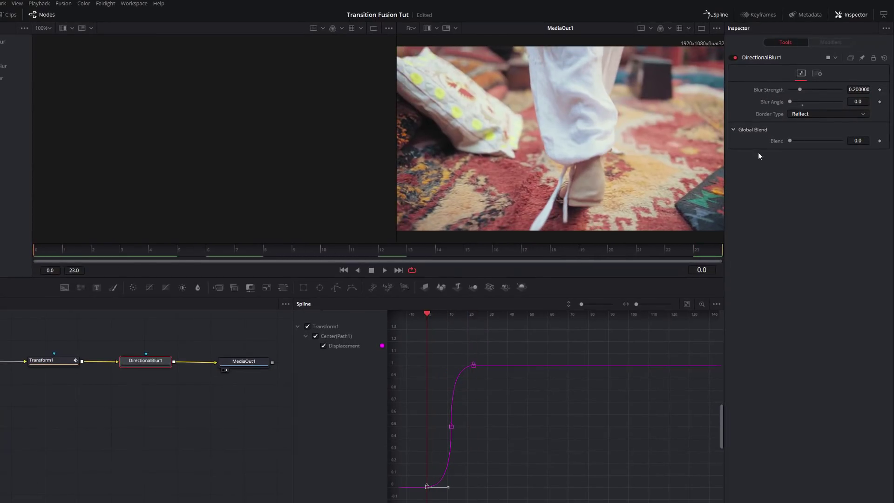
left_click(879, 89)
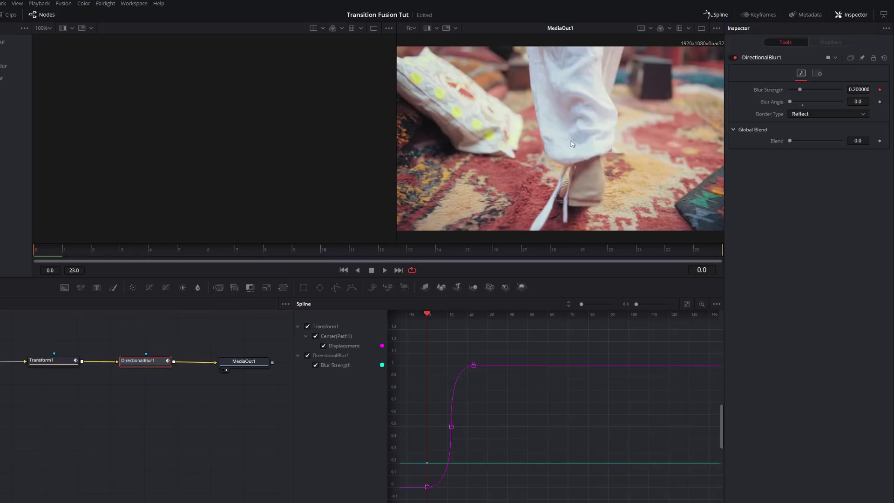
left_click_drag(800, 89, 742, 86)
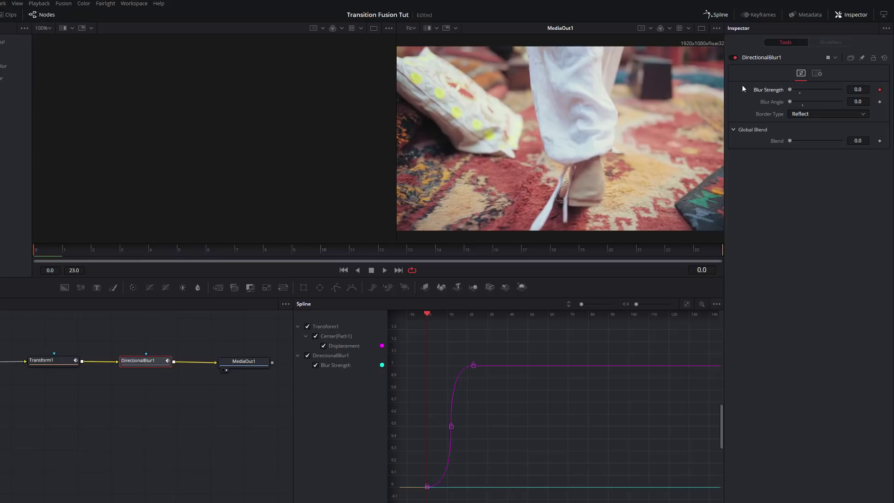
left_click_drag(253, 252, 382, 257)
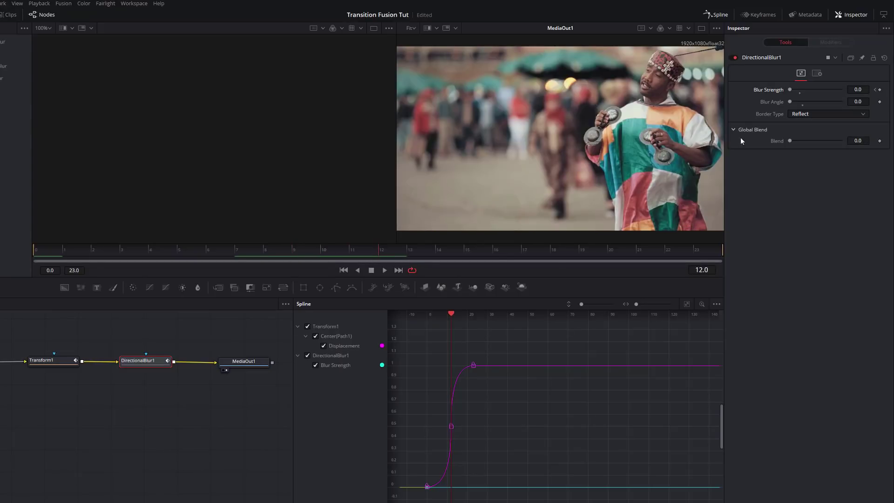
left_click_drag(793, 90, 827, 90)
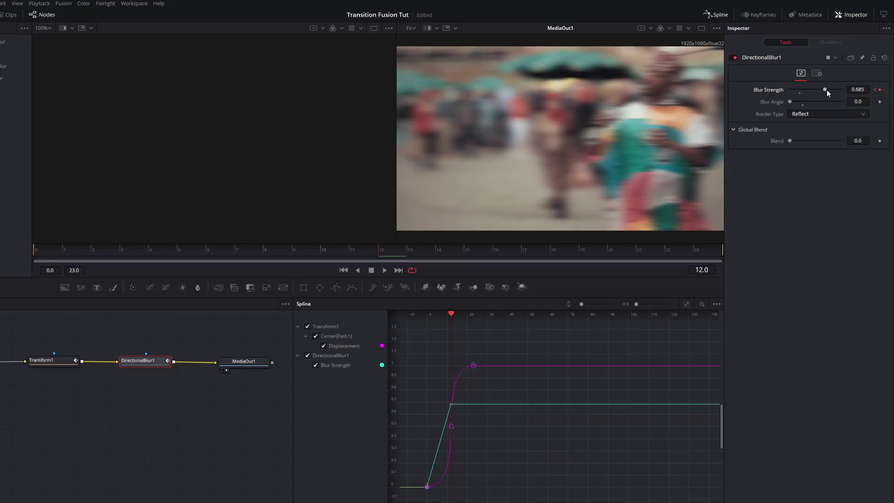
left_click_drag(418, 252, 709, 249)
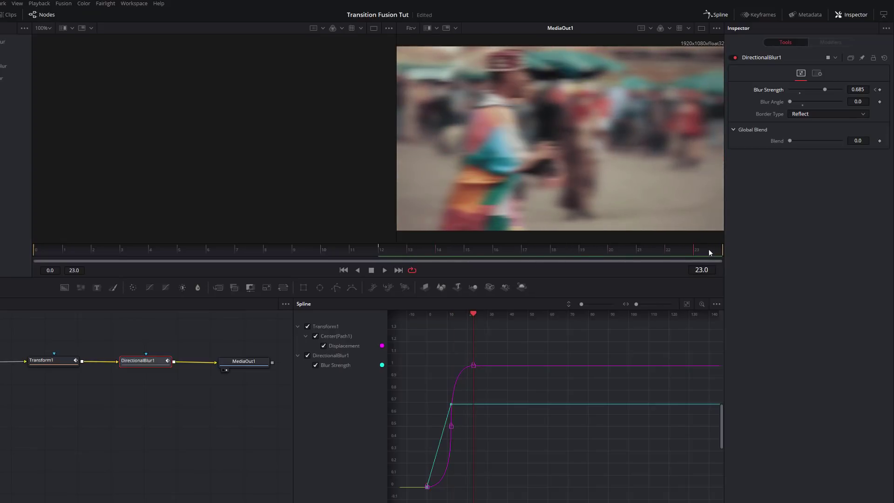
left_click_drag(826, 88, 750, 86)
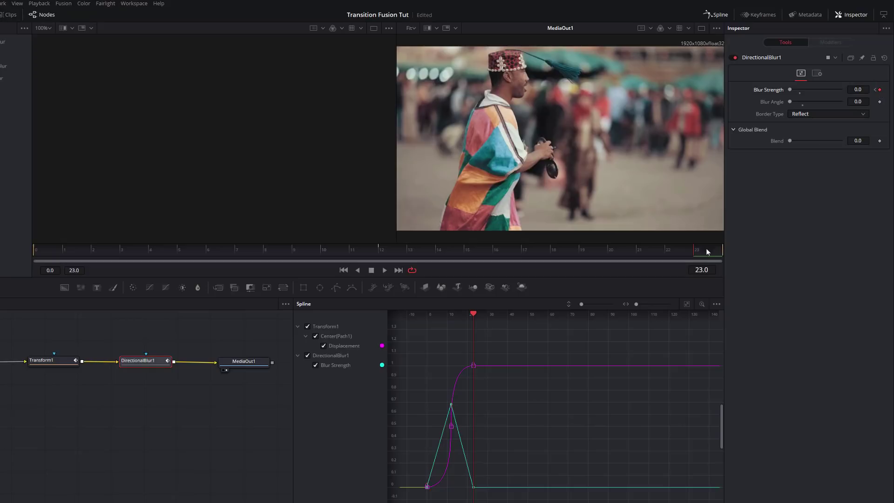
Step: Step back through the keyframes to frame 0 and preview the blur animation
left_click(875, 90)
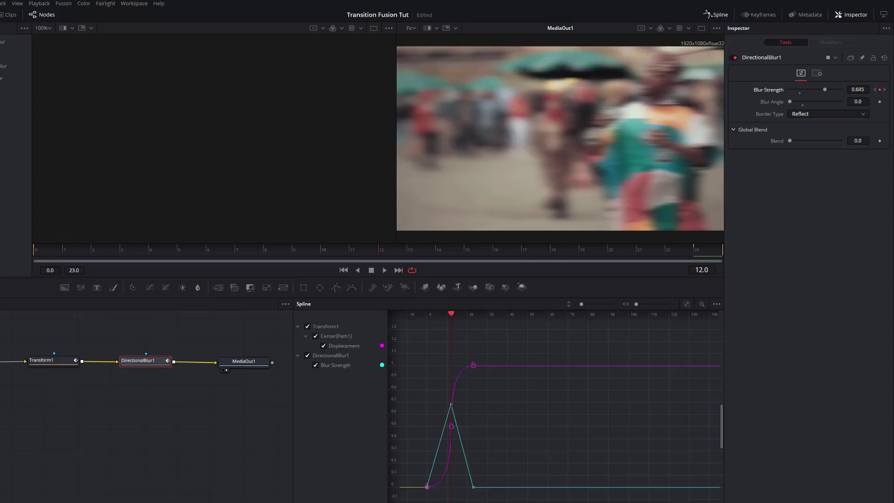
left_click(875, 90)
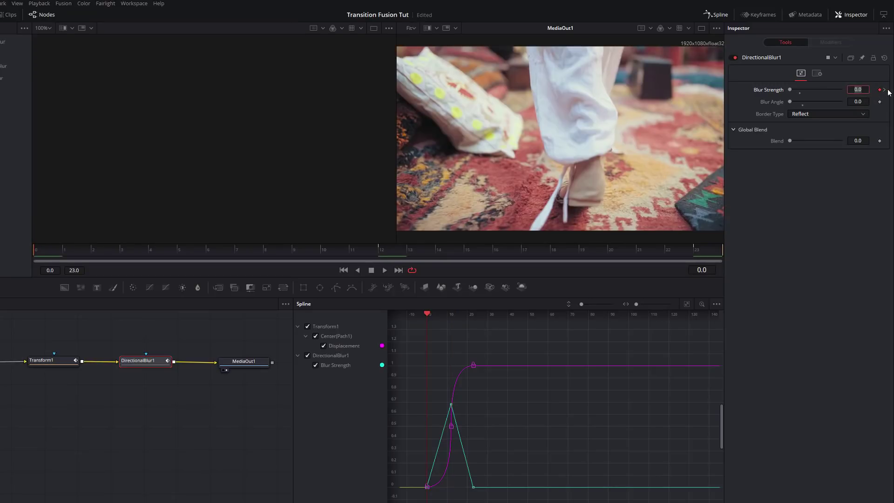
key("space")
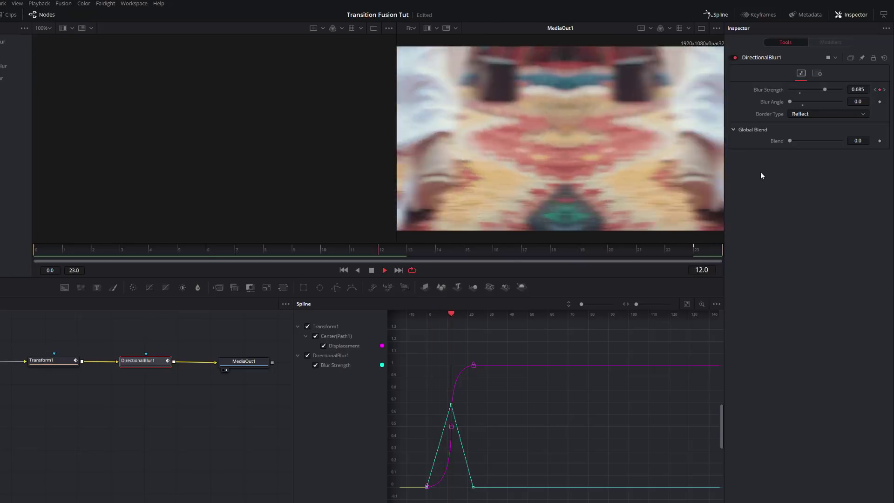
key("space")
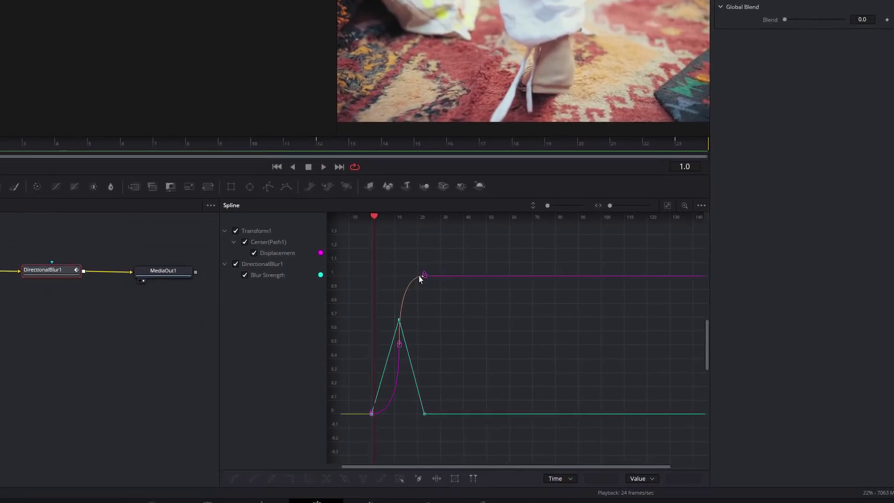
Step: Hide Transform1 in the Spline editor, apply Smooth to the frame 0, 12 and 23 Blur Strength keys, and play back
left_click(464, 361)
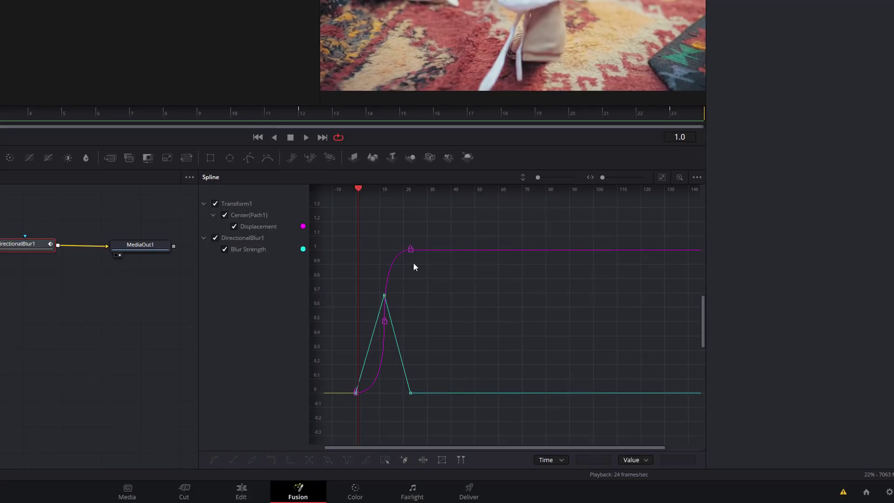
left_click(215, 204)
left_click(355, 394)
left_click(215, 461)
left_click(384, 296)
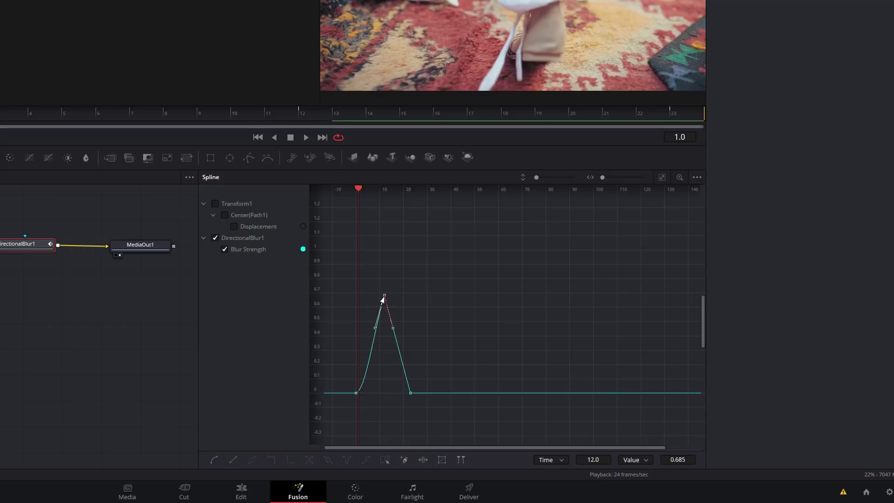
left_click(213, 460)
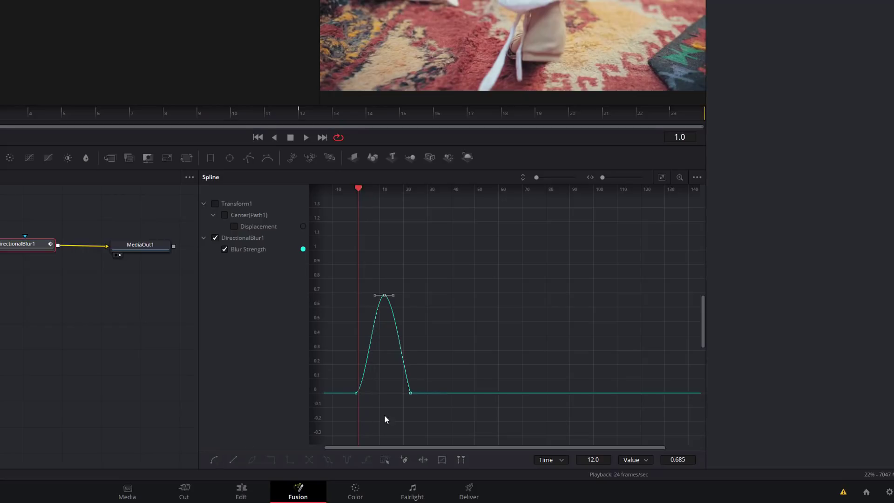
left_click(410, 394)
left_click(214, 460)
left_click(476, 330)
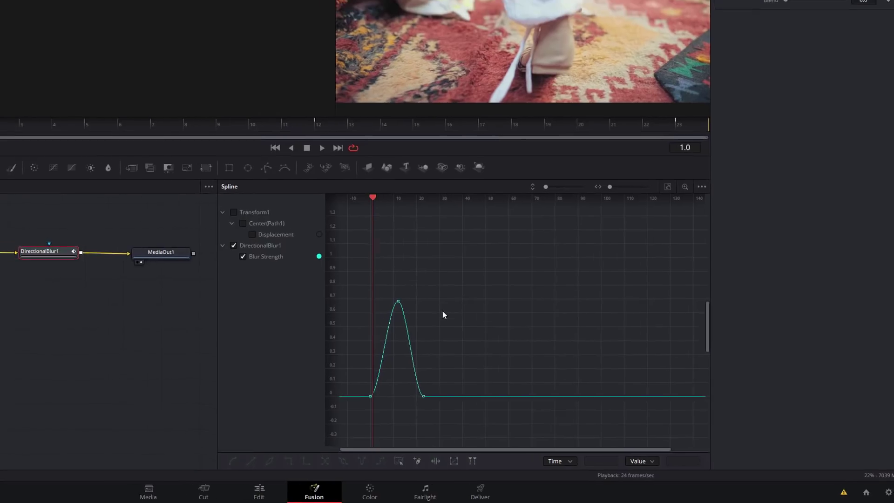
key("space")
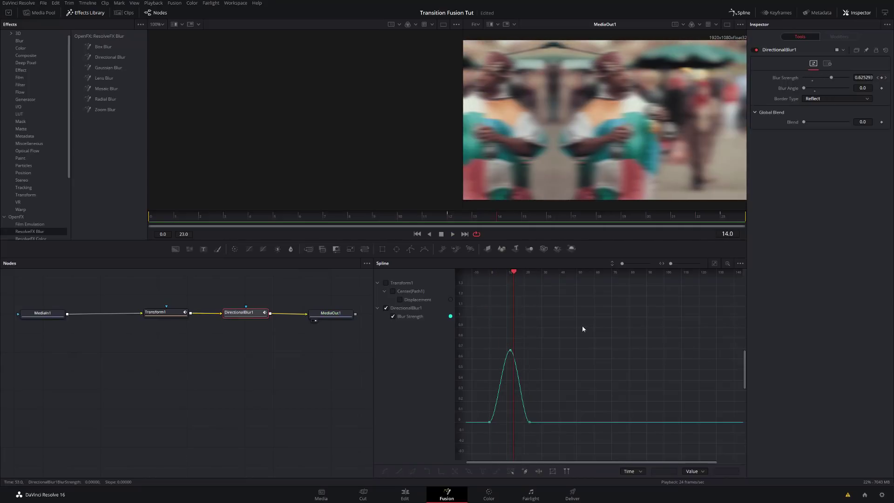
Step: On the Edit page, play through the adjustment clip over the cut twice, then select the Inspector's Name field
left_click(414, 498)
left_click_drag(540, 279, 431, 278)
key("space")
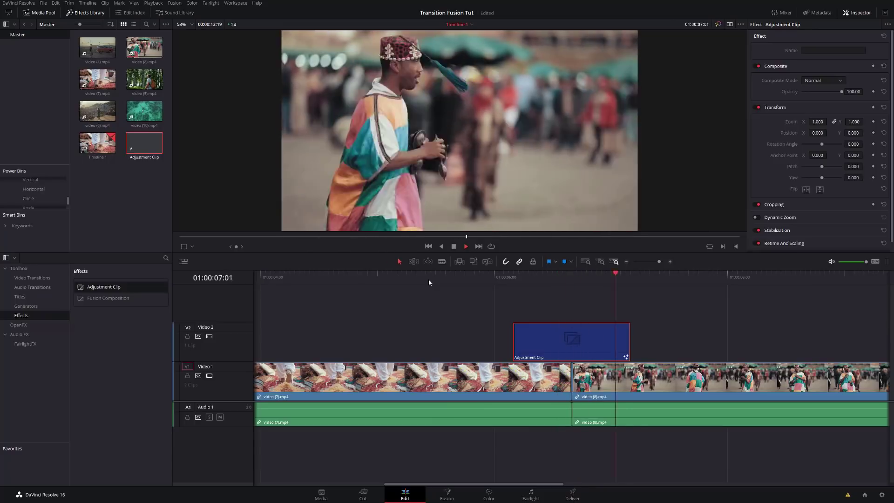
key("space")
left_click(446, 278)
key("space")
key("space")
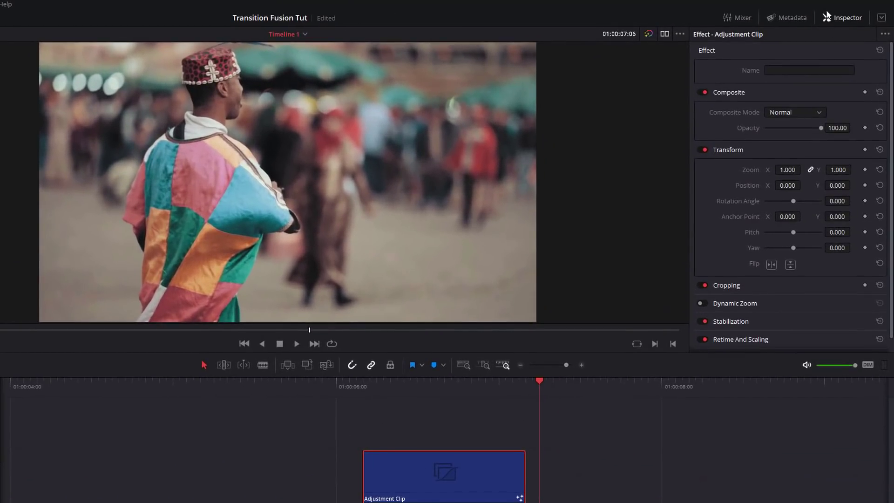
left_click(775, 71)
Step: Name the clip 'Whip Left', drag a copy into the Media Pool, and save the project
type("Whip Left")
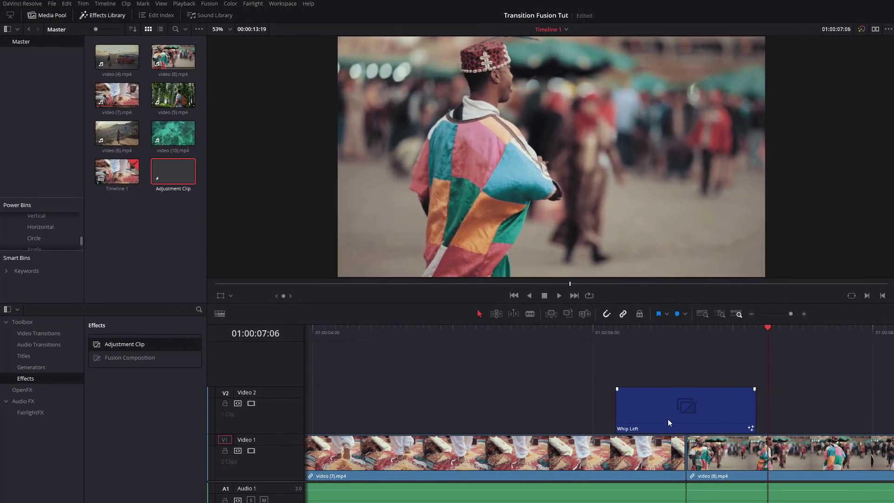
left_click_drag(676, 410, 149, 237)
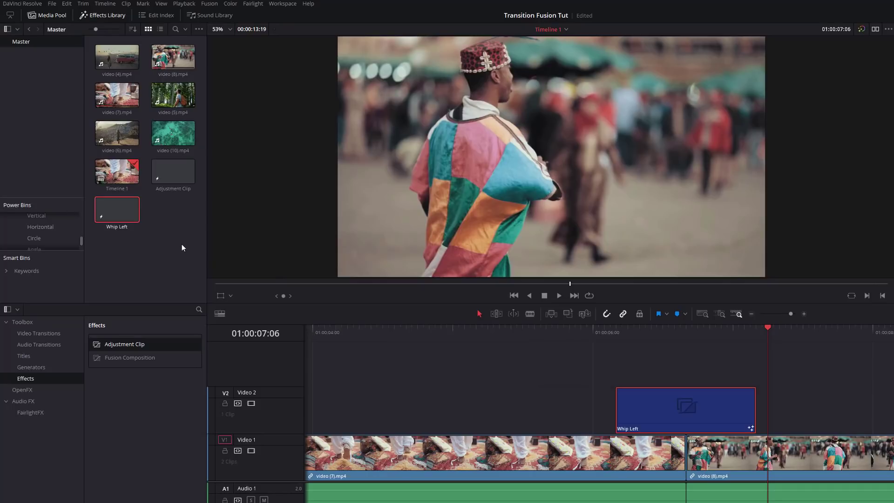
key("ctrl+s")
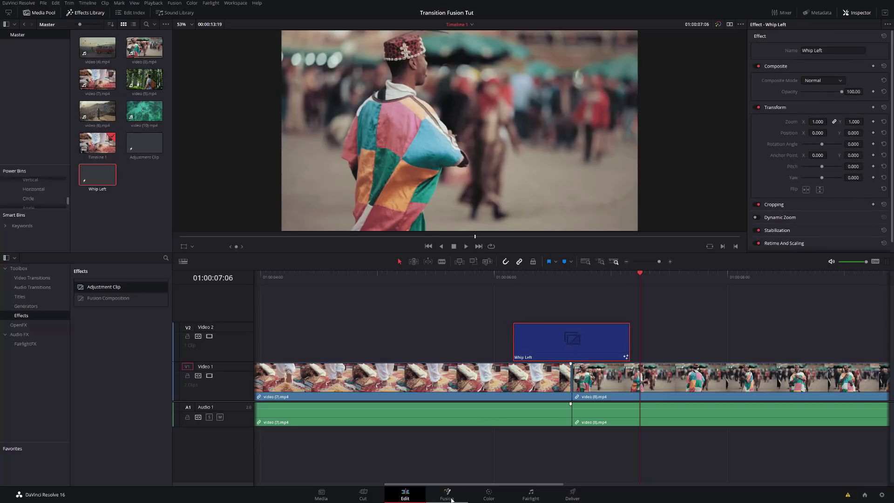
left_click(448, 495)
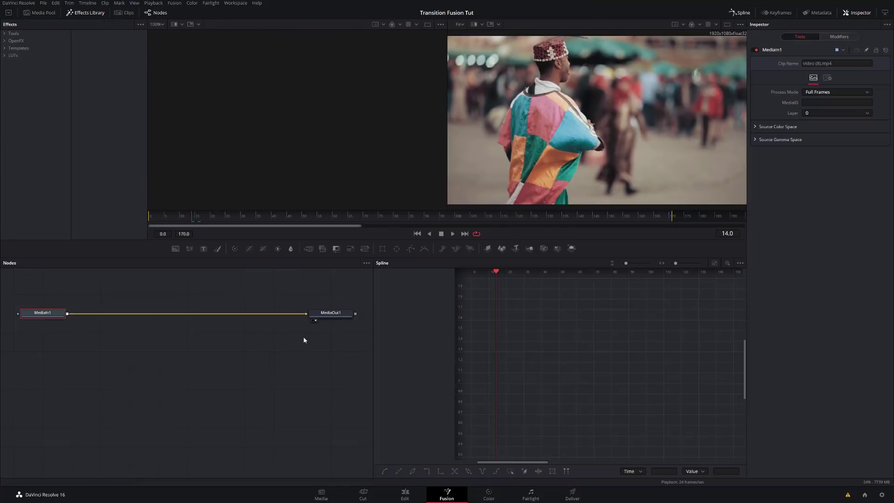
Step: Open the adjustment clip's composition in Fusion, select Transform1 and review its keyframes
left_click(124, 13)
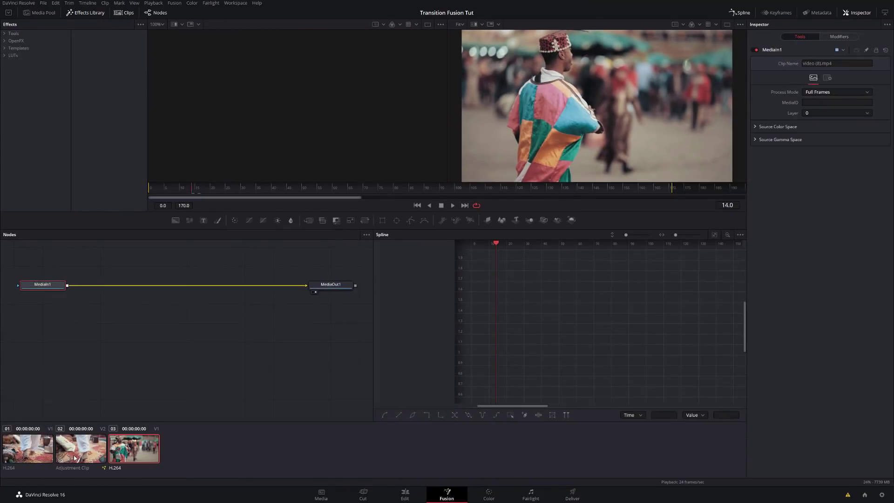
left_click(89, 457)
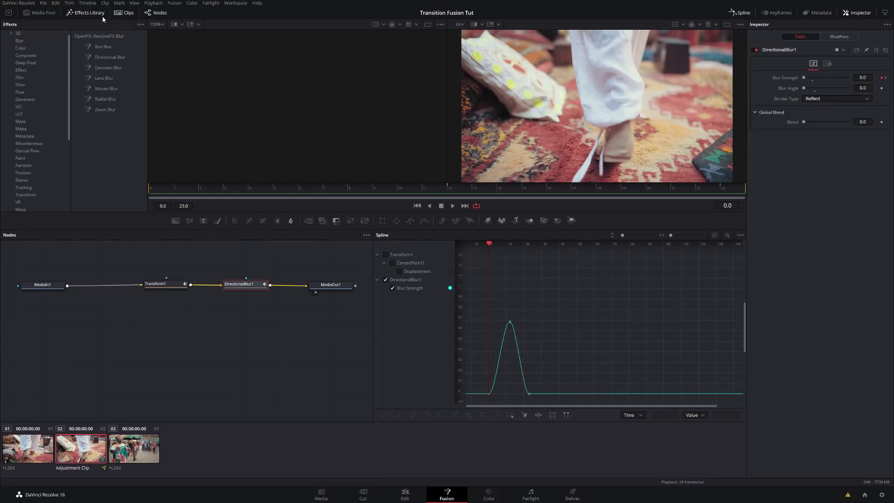
left_click(124, 13)
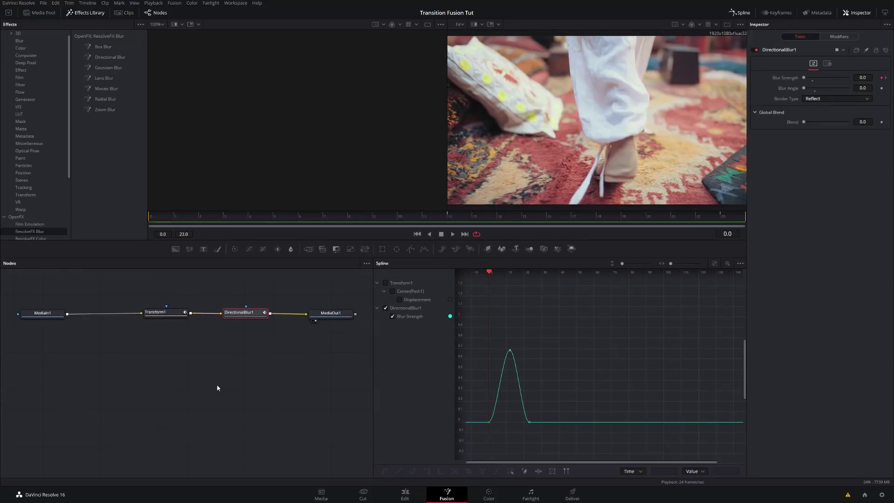
left_click(165, 315)
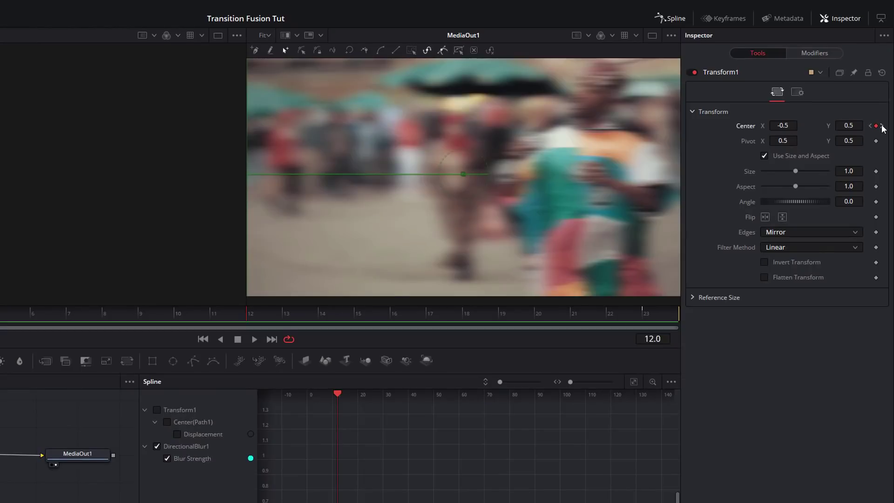
left_click(882, 126)
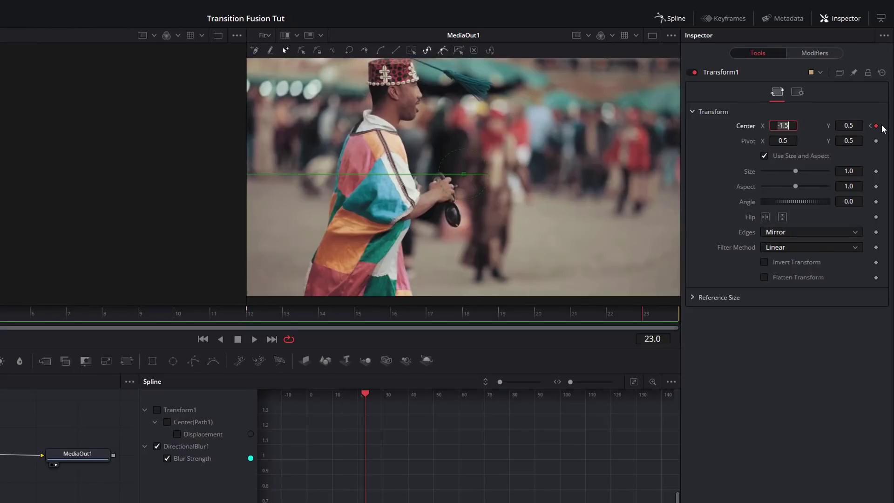
left_click(871, 126)
left_click(870, 125)
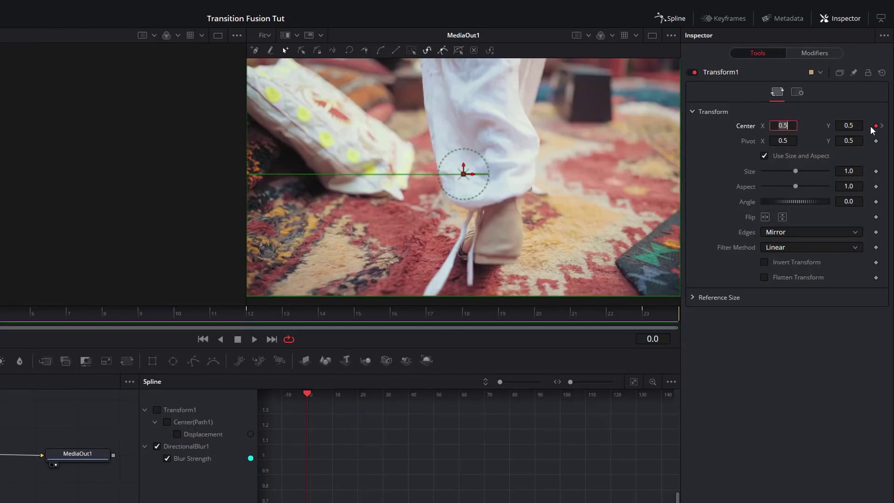
left_click(883, 126)
left_click(870, 125)
Step: Set Transform1's Center X to 1.5 at frame 12 and 2.5 at frame 23
left_click(882, 125)
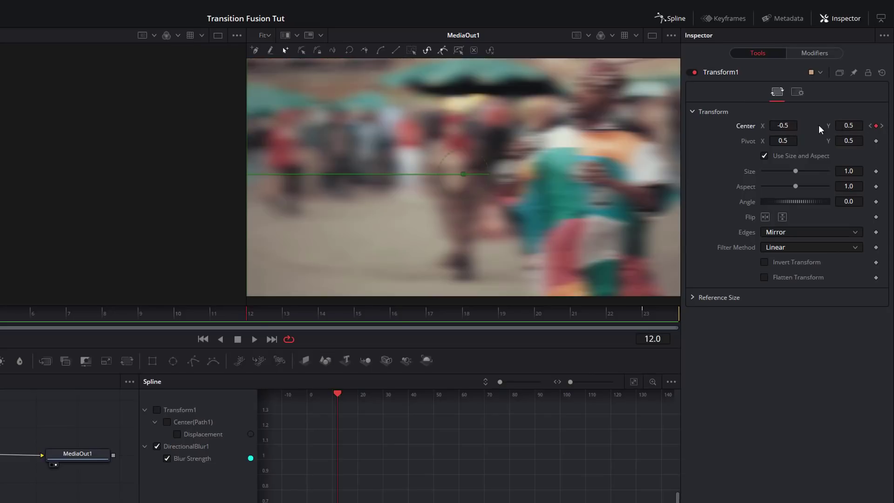
left_click(769, 126)
type("1.5")
key("Tab")
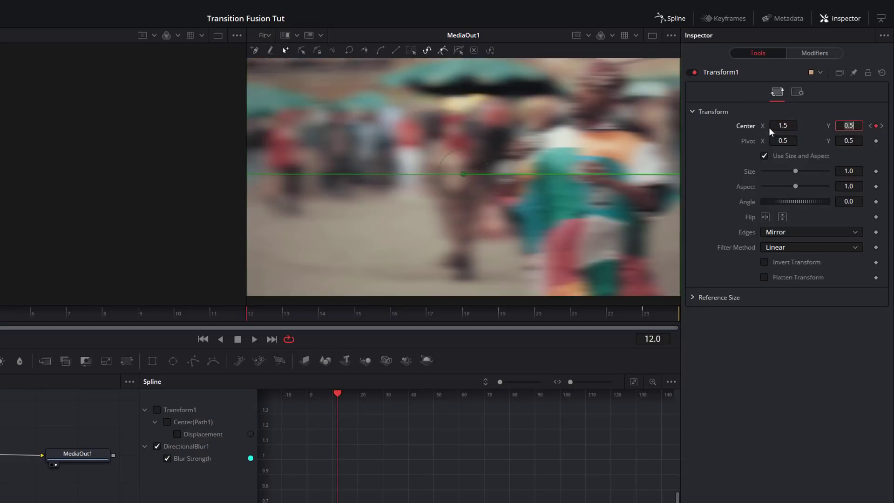
left_click(883, 126)
left_click(788, 125)
type("2.5")
key("Tab")
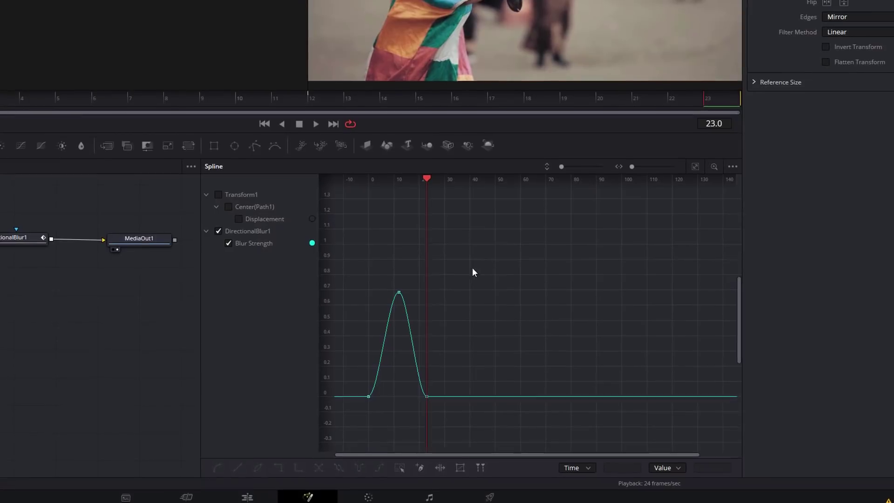
Step: Show only the Transform1 displacement curve and make the frame-12 and frame-23 keys linear
left_click(220, 193)
left_click(219, 231)
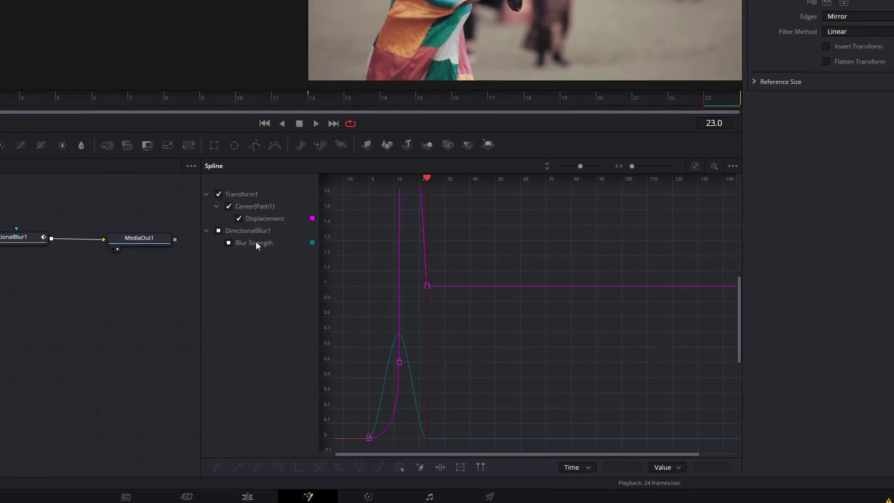
scroll(429, 267, "up", 5)
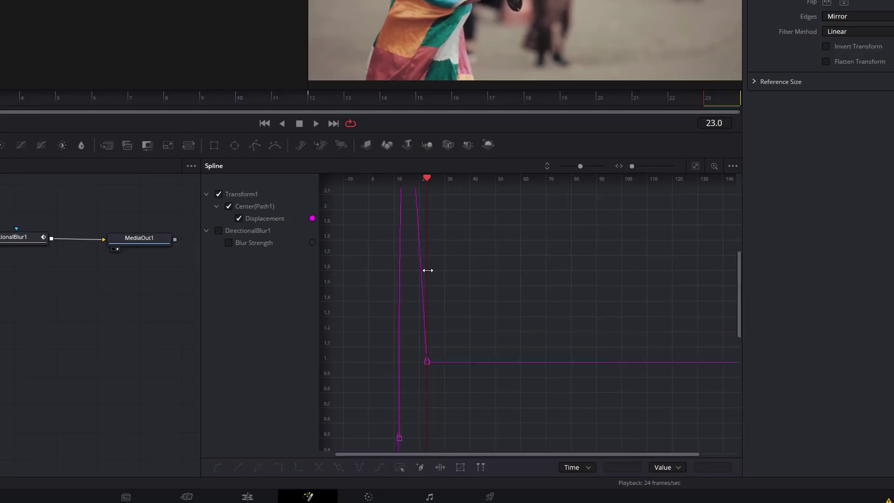
scroll(408, 266, "down", 5)
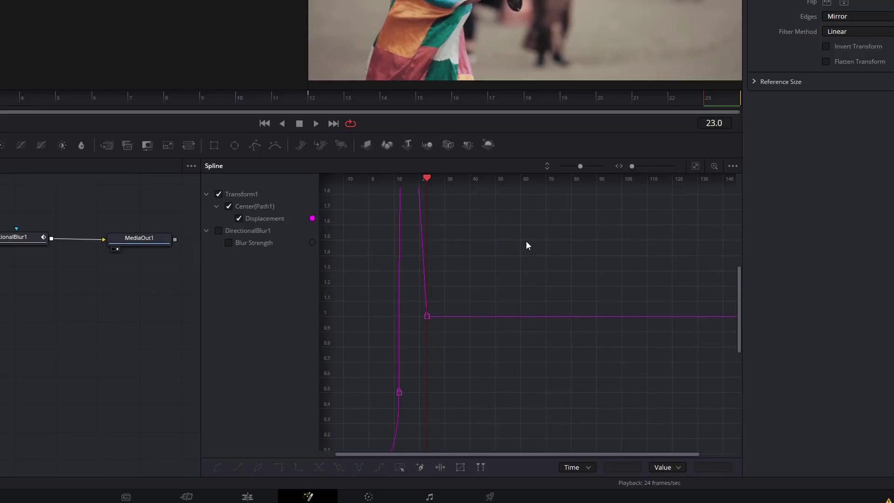
scroll(497, 255, "down", 1)
left_click(397, 349)
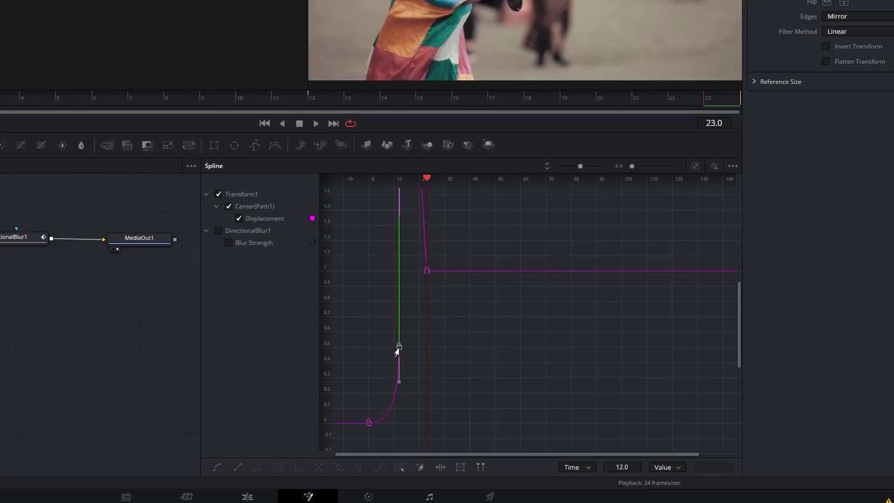
left_click(238, 468)
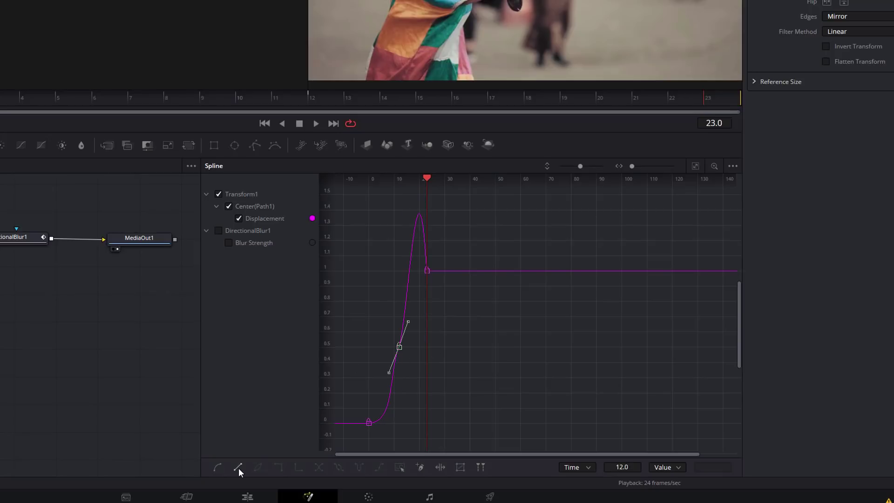
left_click(426, 271)
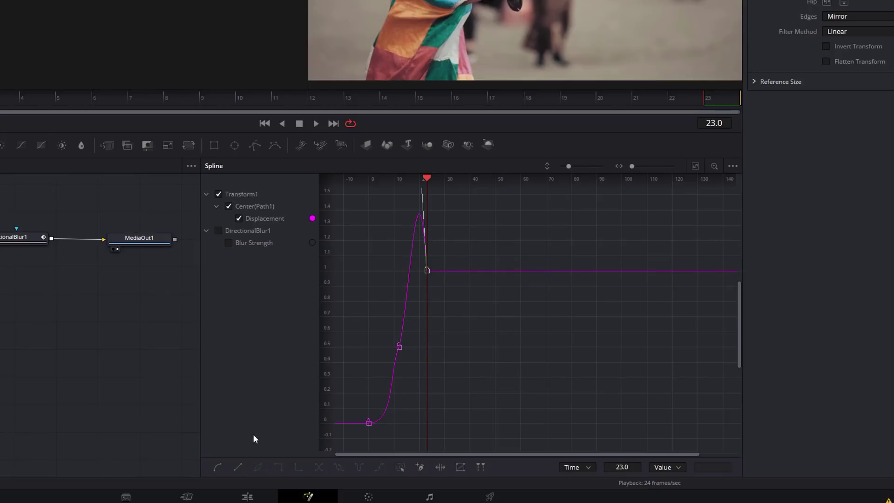
left_click(237, 468)
Step: Steepen the curve through frame 12, smooth and widen the ease into frame 23, and preview
left_click(369, 423)
left_click(399, 347)
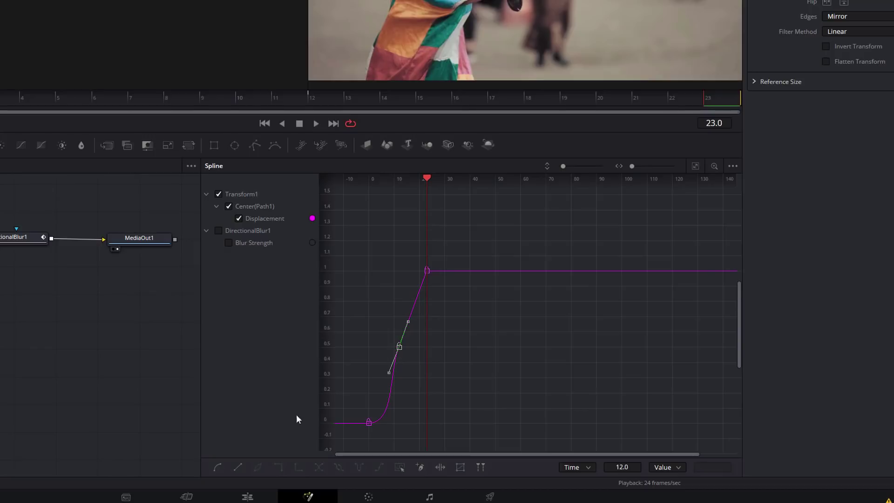
left_click_drag(408, 322, 399, 322)
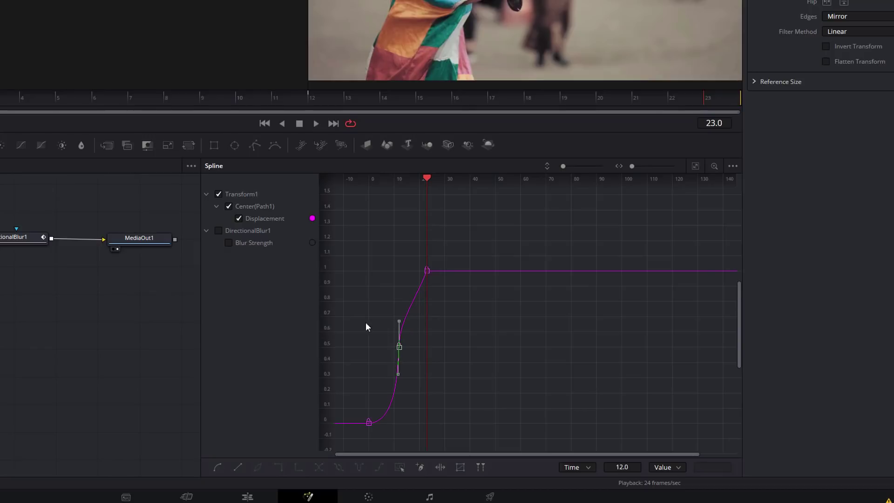
left_click(425, 273)
left_click(218, 466)
left_click_drag(419, 271, 397, 272)
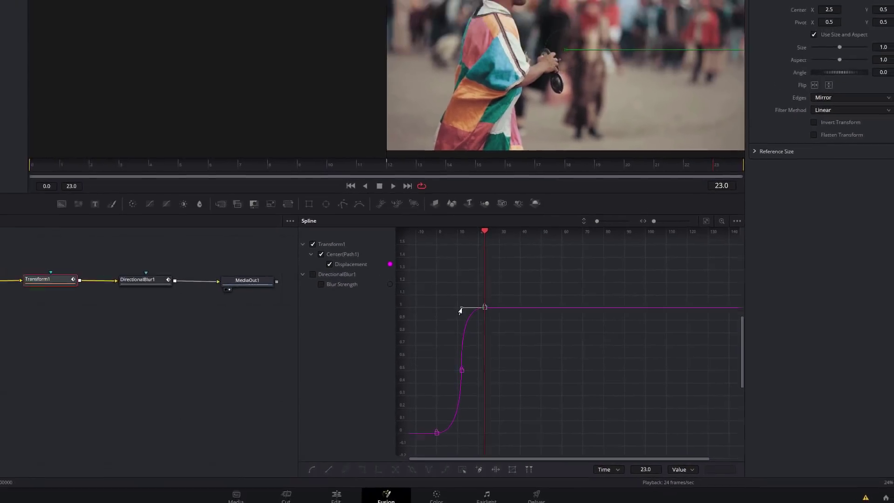
left_click(518, 368)
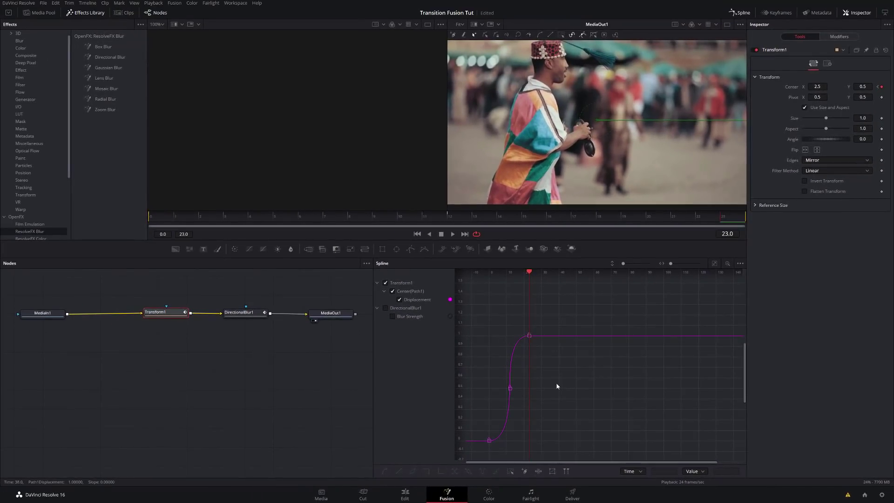
key("space")
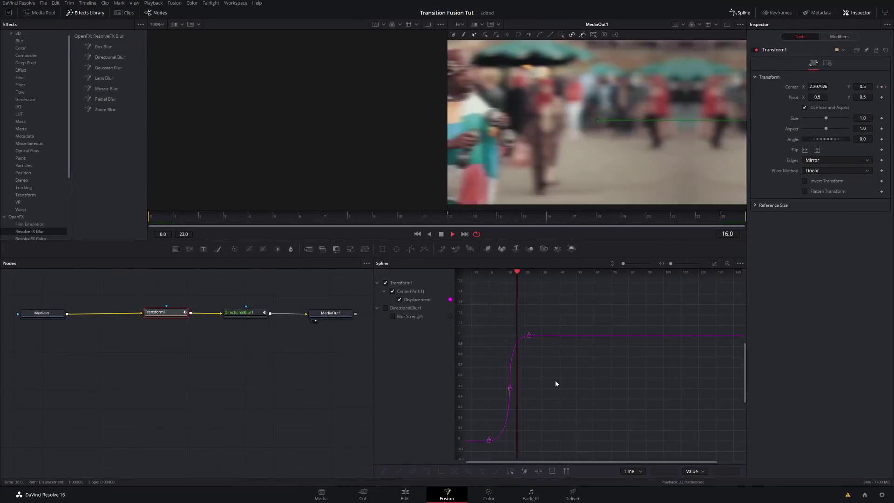
key("space")
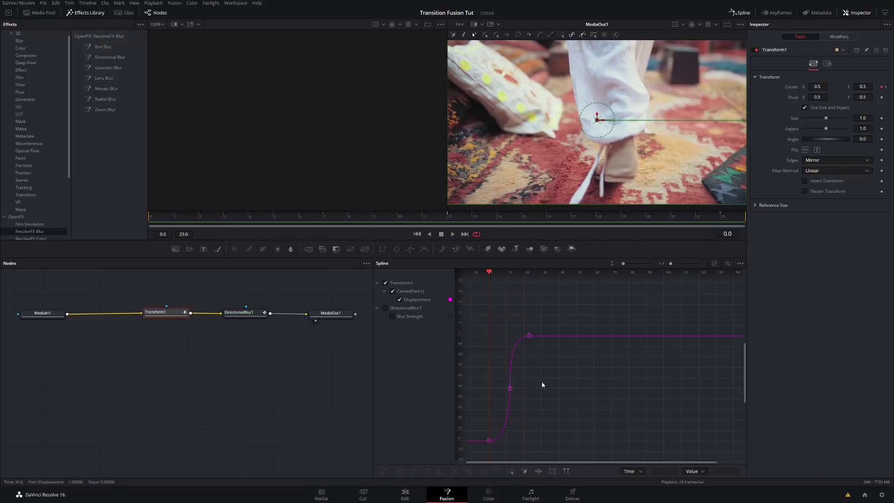
left_click(405, 495)
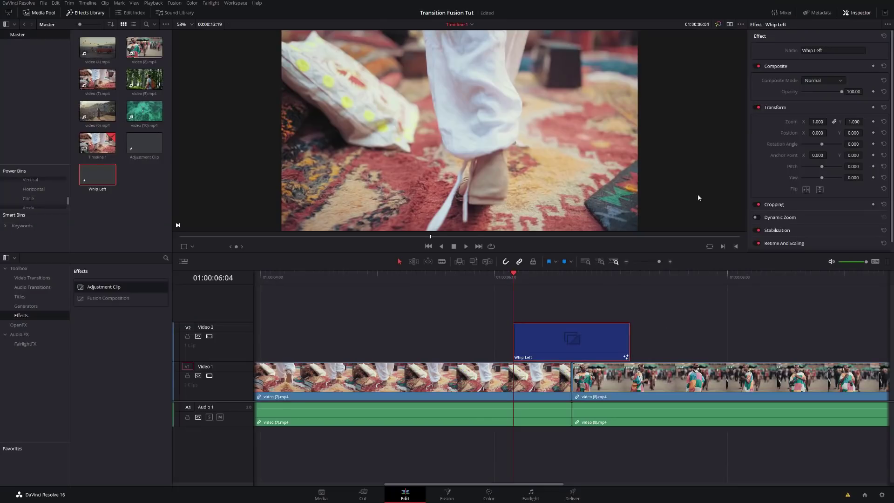
Step: Rename the adjustment clip to 'Whip Right' and drag a copy into the Media Pool
left_click(819, 51)
type("Righ")
key("Return")
left_click_drag(536, 338, 143, 191)
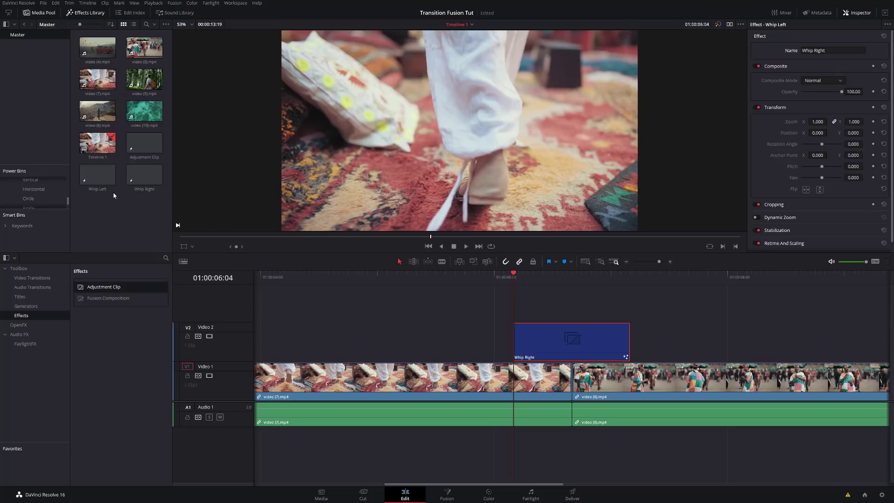
left_click(571, 340)
left_click(570, 343)
left_click(449, 495)
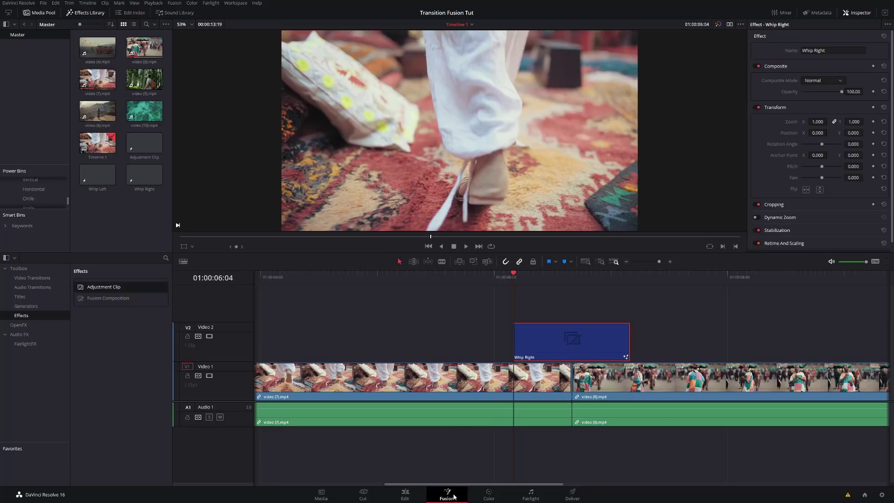
Step: Reset Transform1's Center animation and keyframe Center Y 0.5, 1.5 and 2.5 at frames 0, 12, 23
left_click(165, 312)
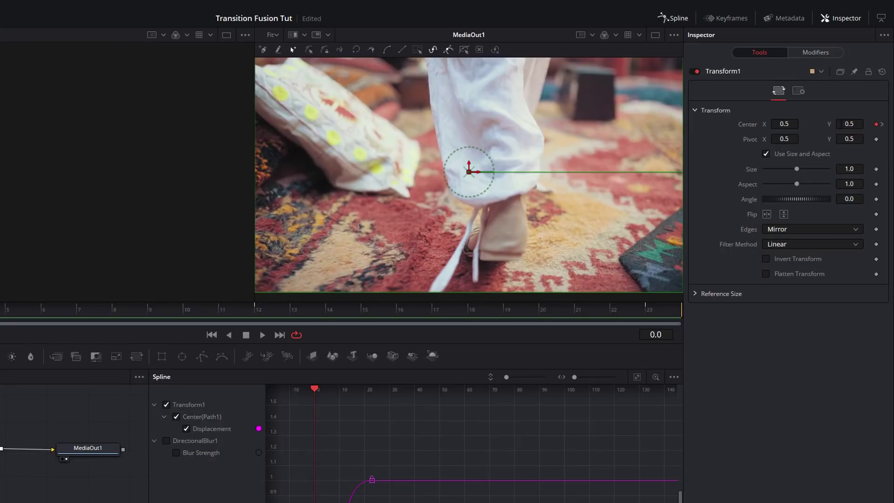
key("ctrl+z")
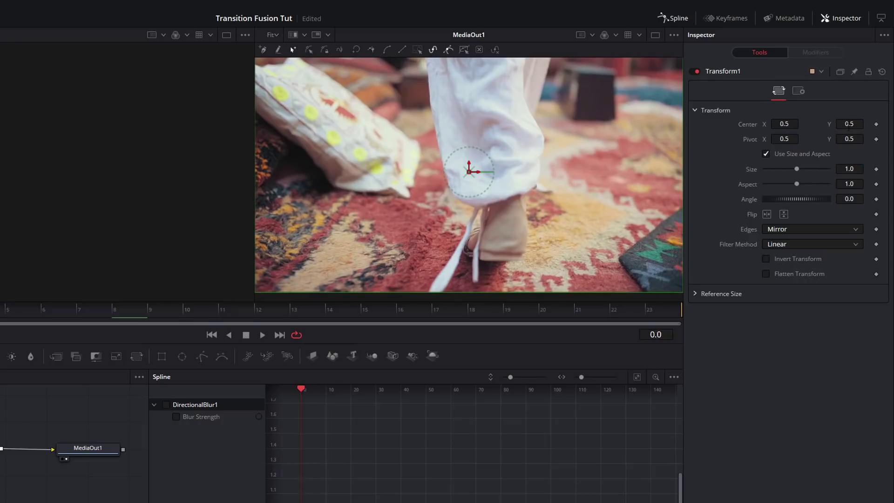
left_click(877, 123)
left_click(243, 309)
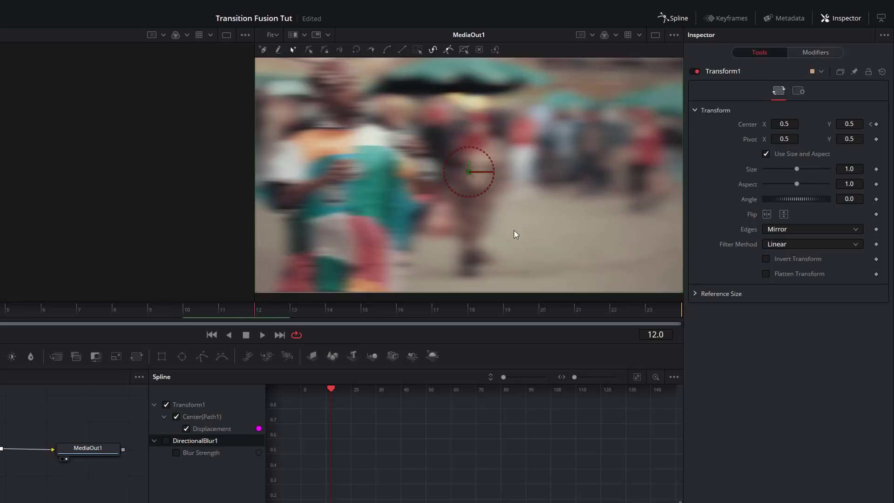
left_click(850, 124)
type("1.5")
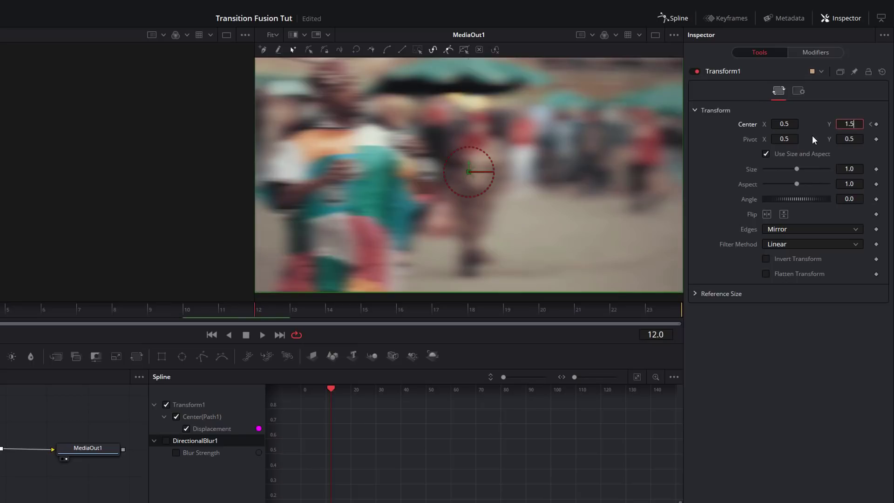
key("Tab")
left_click_drag(432, 309, 663, 311)
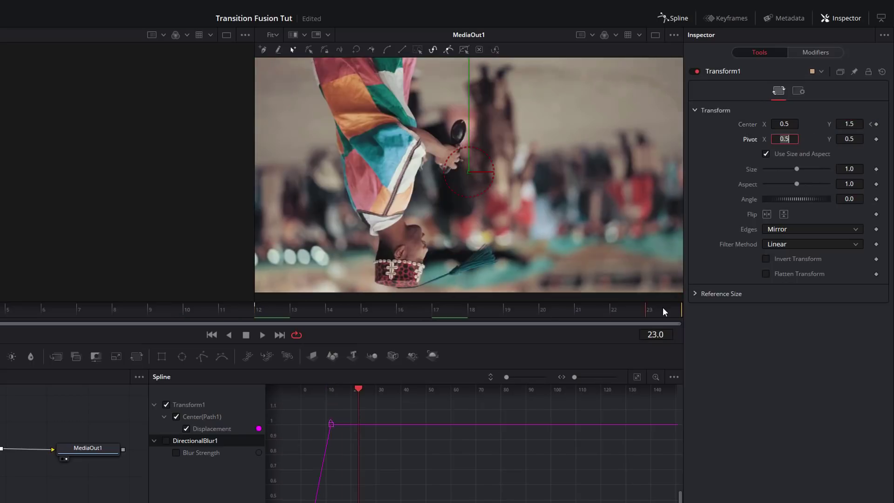
left_click(848, 123)
double_click(847, 124)
type("2")
key("Tab")
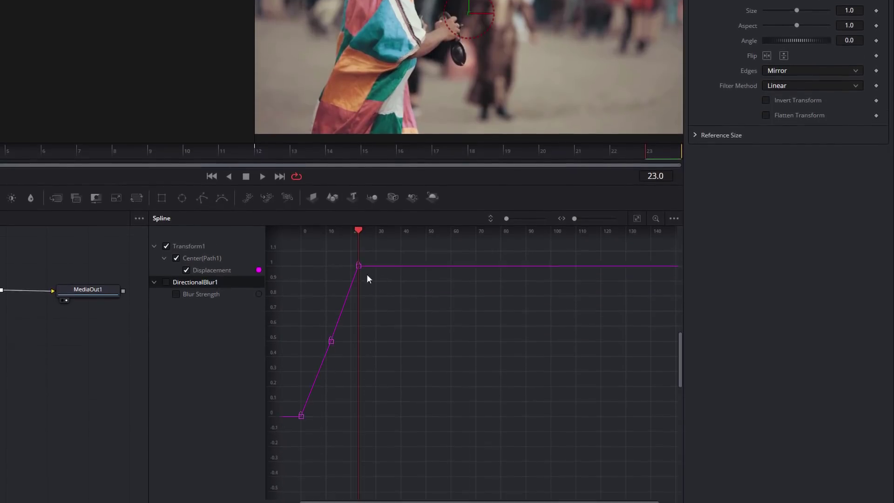
Step: Smooth all three Center Y keyframes and lengthen the eases out of frame 0 and into frame 23
left_click(359, 265)
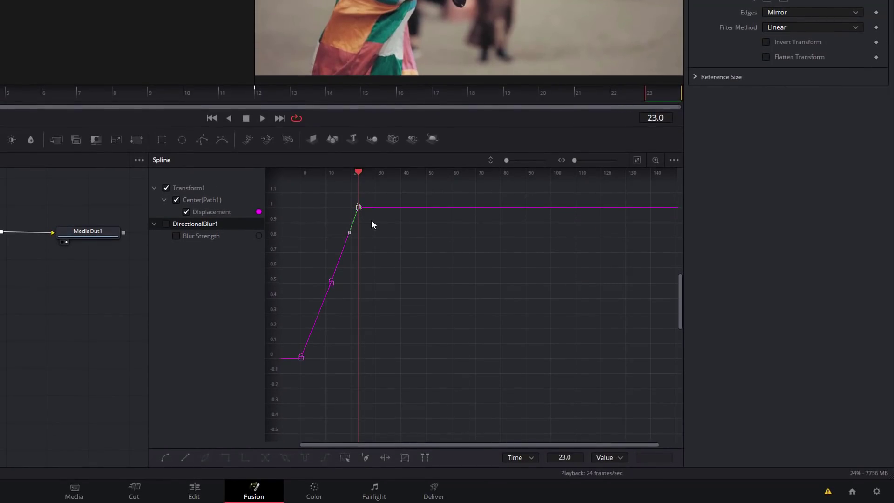
left_click(358, 208)
left_click(166, 456)
left_click(301, 357)
left_click(166, 457)
left_click(331, 283)
left_click(166, 456)
left_click(358, 208)
left_click_drag(351, 208, 326, 212)
left_click(301, 358)
left_click_drag(310, 362, 330, 360)
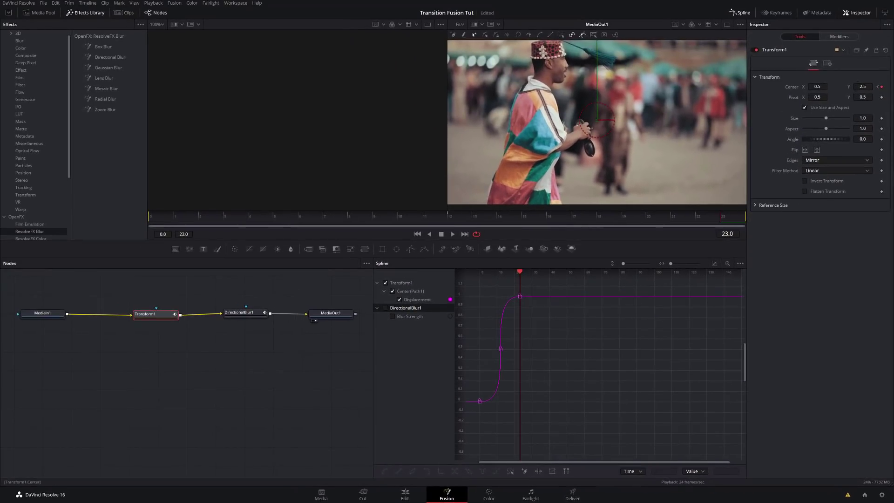
Step: Set DirectionalBlur1's Blur Angle to 90 and preview the vertical blur
key("space")
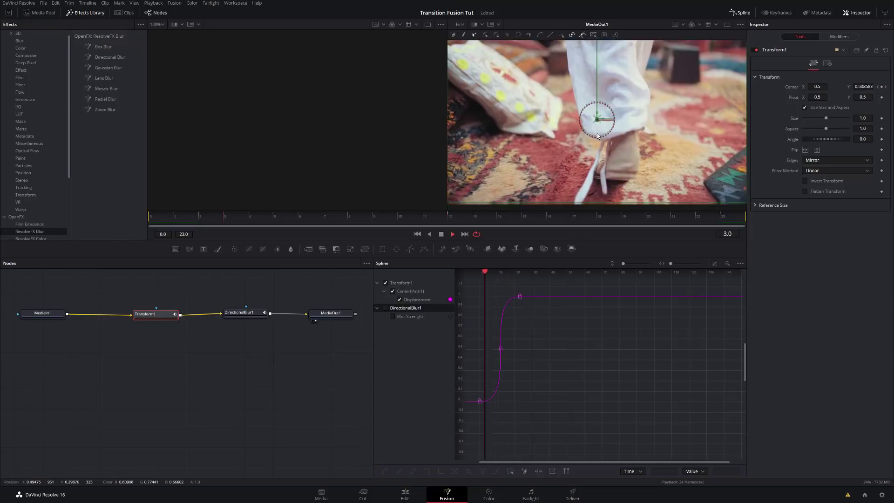
key("space")
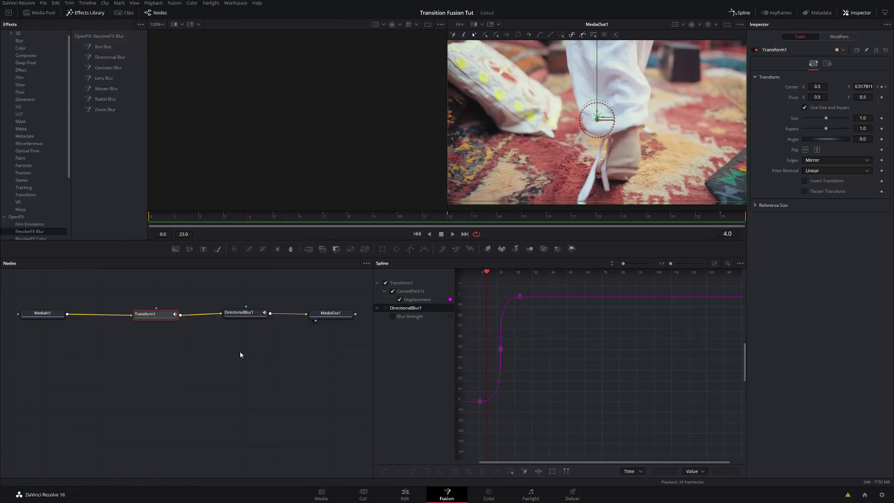
left_click(242, 312)
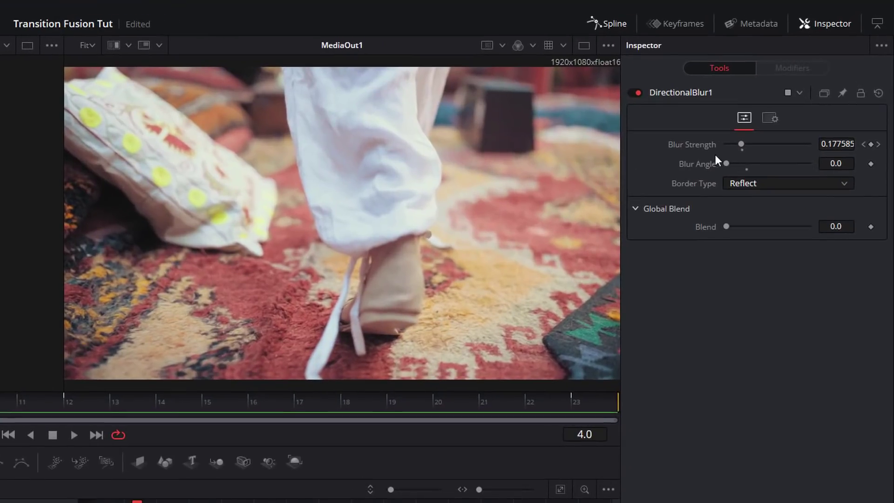
left_click_drag(728, 162, 767, 163)
left_click(821, 164)
left_click_drag(846, 163, 824, 161)
type("90")
key("Tab")
left_click(619, 340)
key("space")
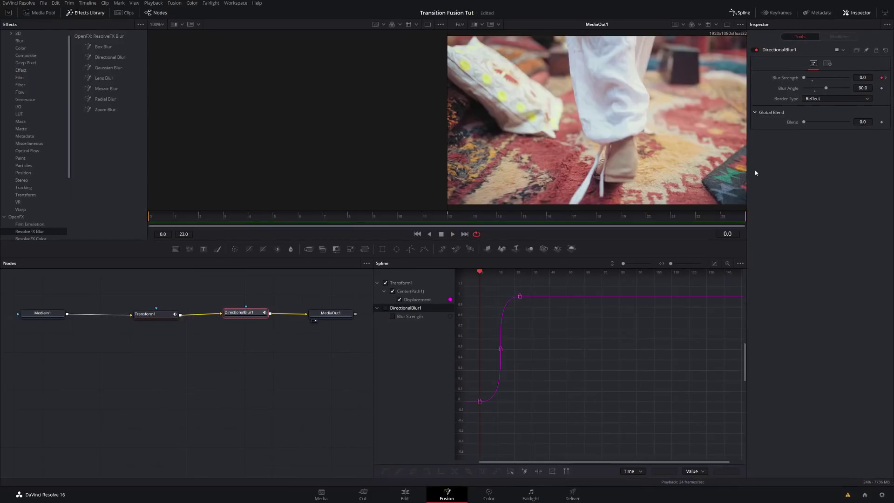
Step: Rename the clip 'Whip Up' on the Edit page and drag a copy into the Media Pool
left_click(406, 495)
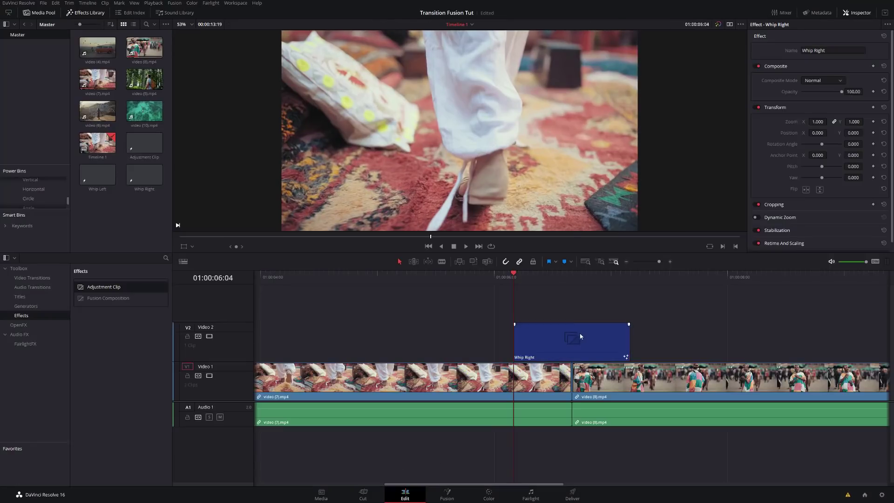
double_click(857, 50)
type("Up")
left_click(700, 275)
left_click_drag(573, 342, 133, 225)
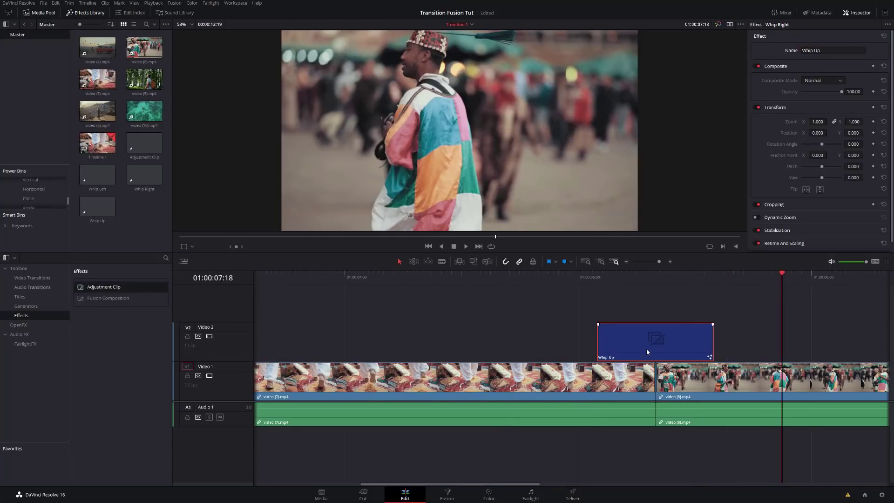
left_click(448, 495)
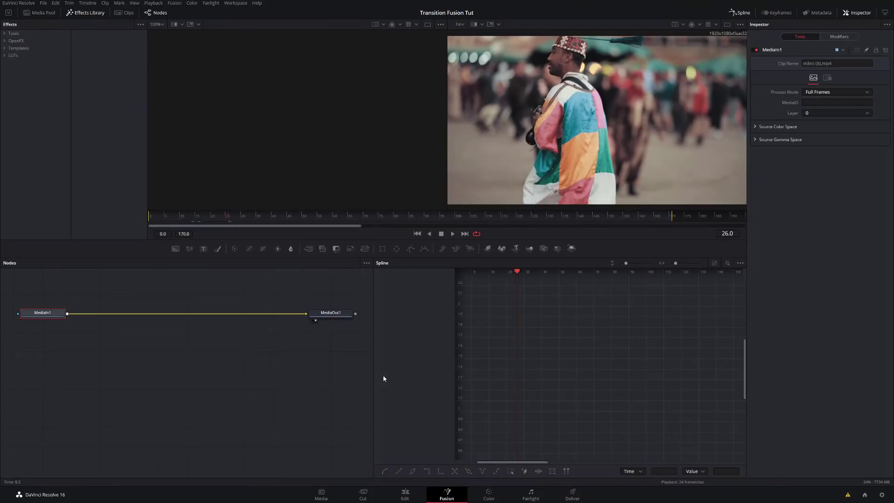
Step: Switch Fusion to the Whip Up adjustment clip and jump to the Center keyframe at frame 12
left_click(124, 13)
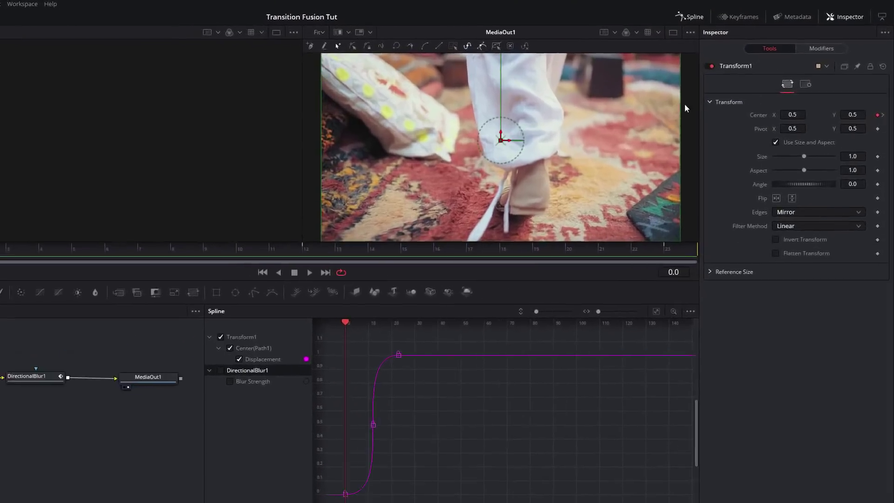
left_click(883, 114)
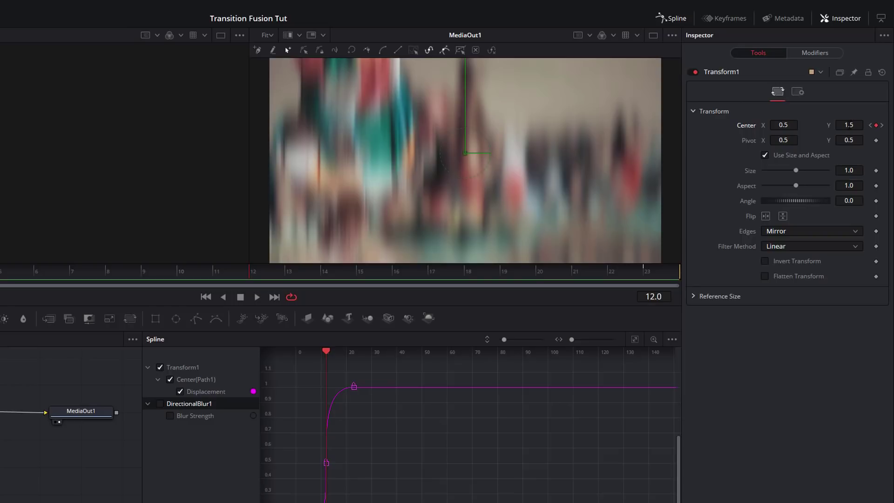
Step: Try new Center keyframe values: X 1 at frame 12, then 2.5 at frame 23
left_click(870, 125)
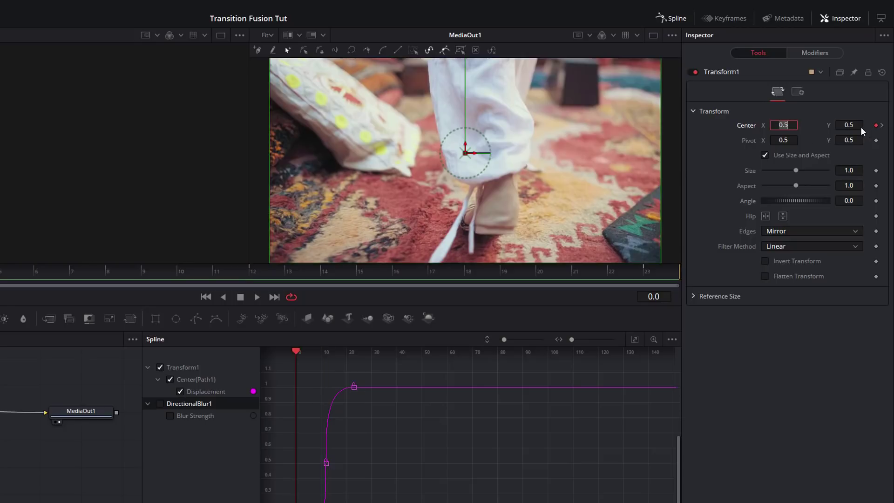
left_click(883, 127)
left_click(883, 126)
left_click(793, 125)
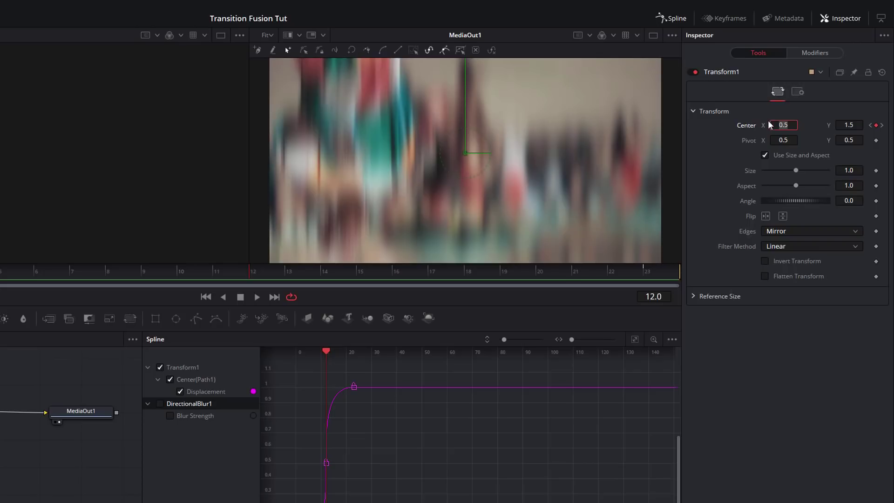
type("1")
key("Return")
left_click(882, 126)
type("2.5")
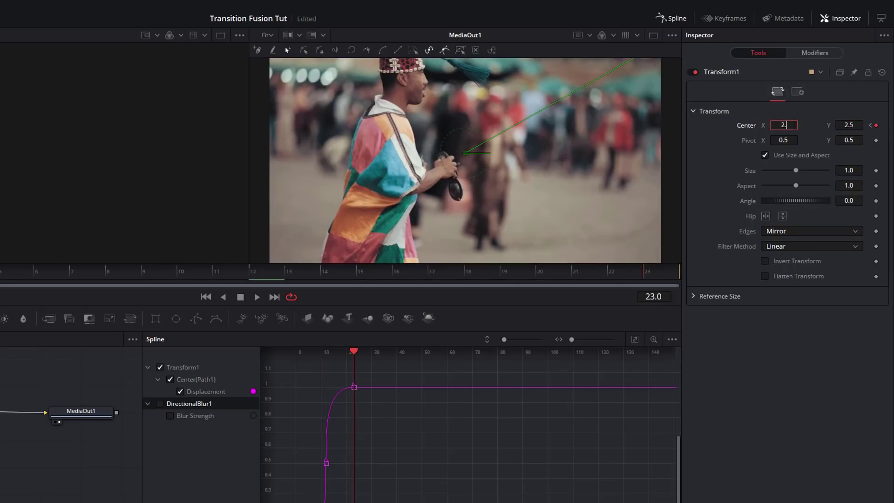
key("Tab")
key("Return")
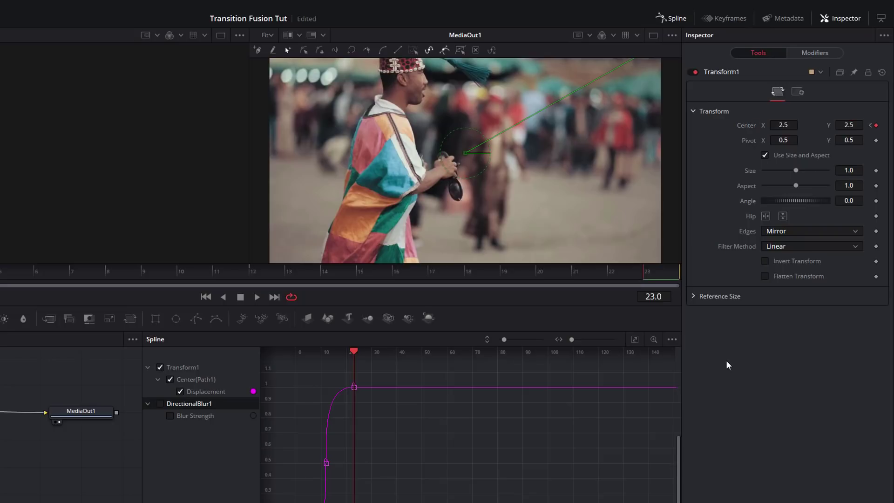
Step: Preview the move, then remove the Center animation so it returns to 0.5, 0.5
key("space")
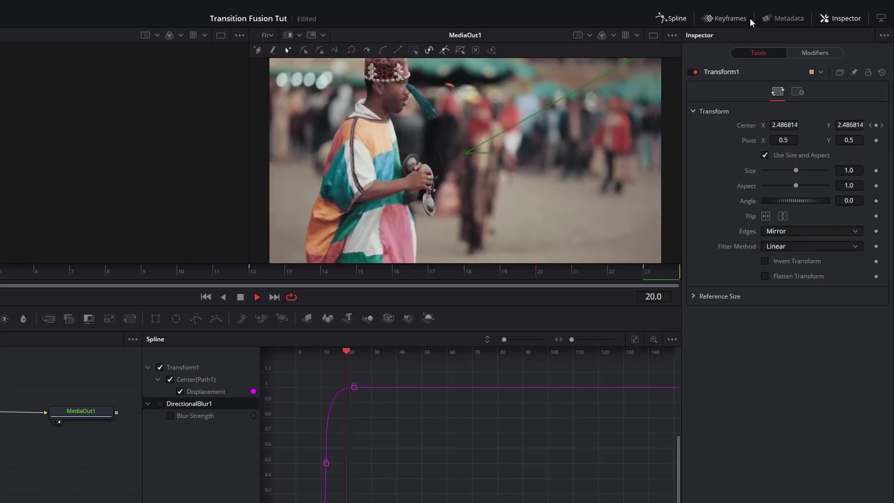
key("space")
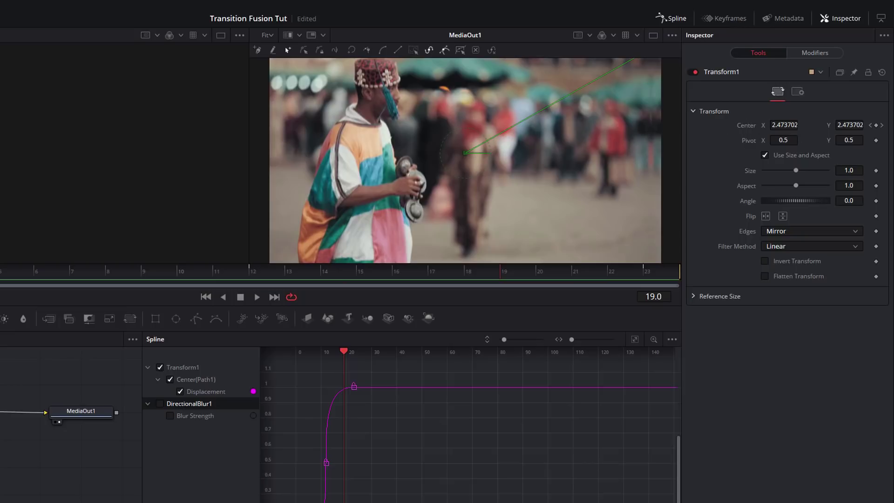
key("ctrl+z")
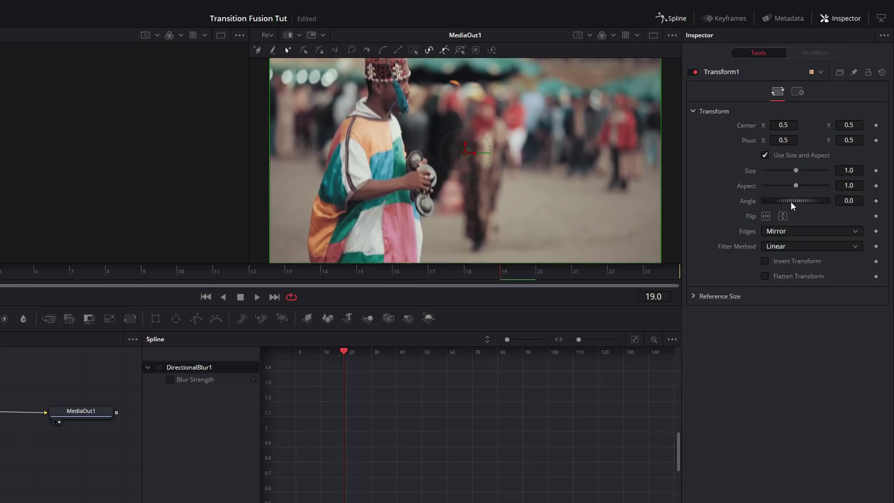
Step: Keyframe Transform1's Angle at 0 on frame 0 and 180 on frame 12
left_click_drag(324, 274, 2, 273)
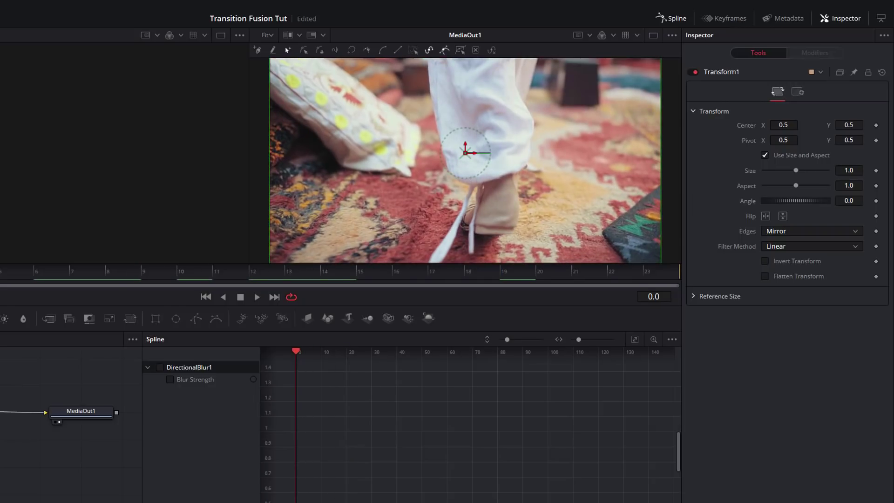
left_click(876, 201)
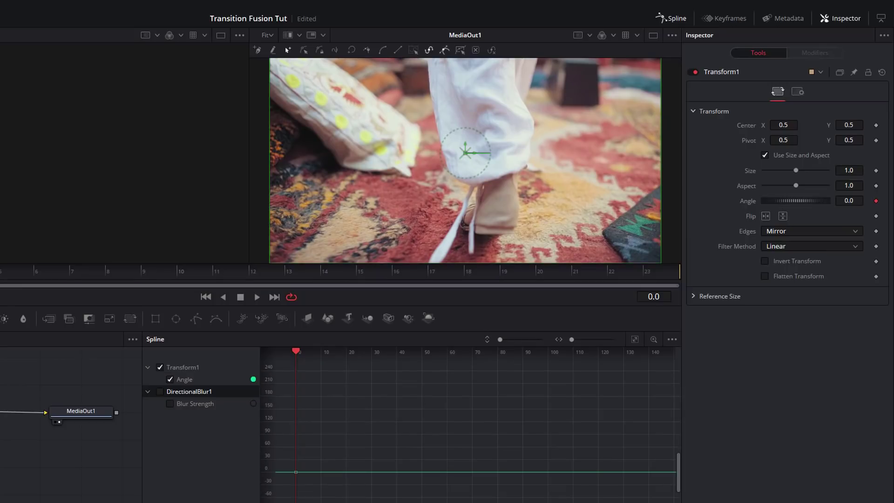
left_click(36, 274)
left_click_drag(94, 278, 255, 274)
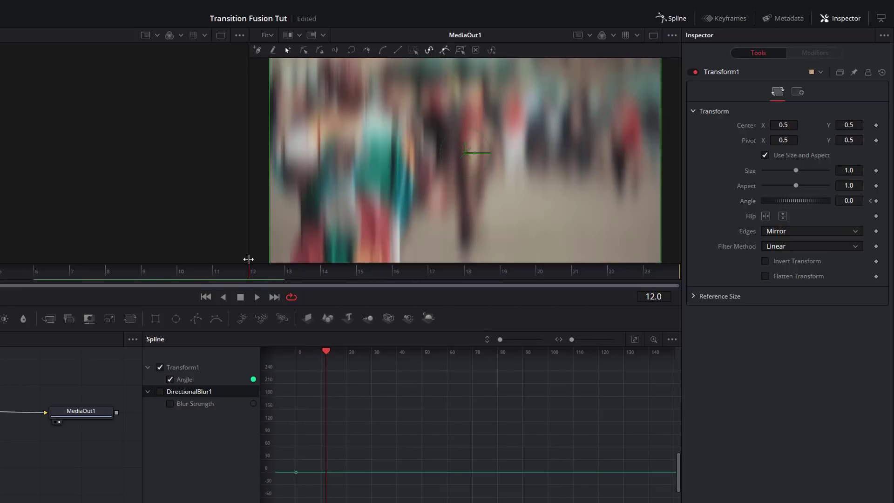
left_click(849, 200)
type("-2.2")
key("Return")
type("180")
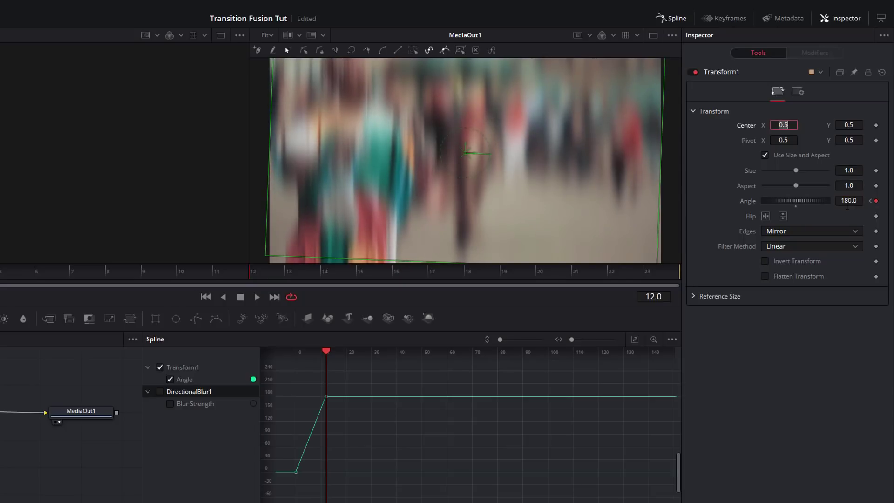
key("Tab")
Step: Set the Angle keyframe to 360 on frame 23
left_click_drag(327, 273, 646, 277)
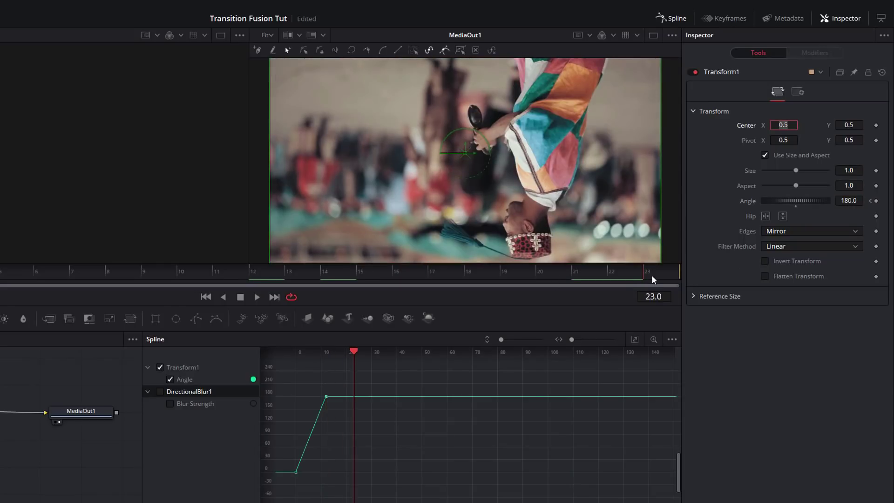
key("shift+Tab")
type("360")
key("Tab")
Step: Smooth the Angle keyframes at frames 0, 12 and 23 in the Spline editor
left_click(416, 453)
left_click_drag(679, 469, 679, 452)
left_click(353, 193)
left_click(329, 283)
left_click(326, 268)
left_click(159, 376)
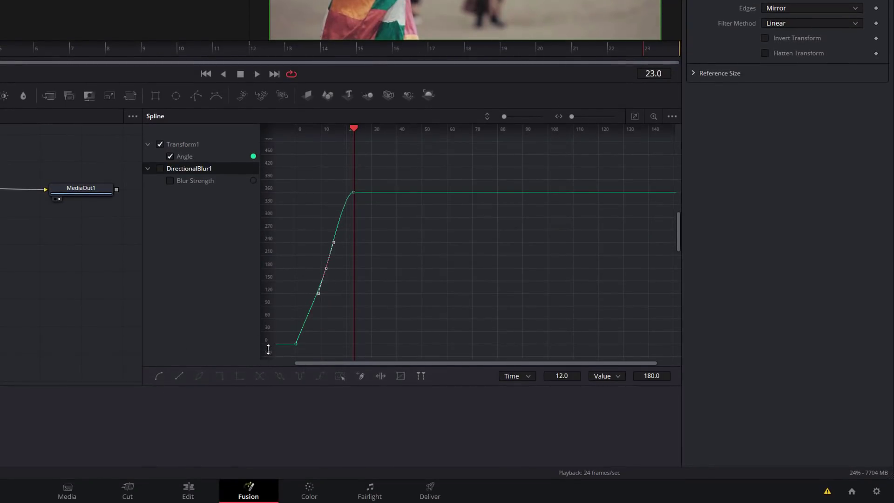
left_click(296, 344)
left_click(162, 377)
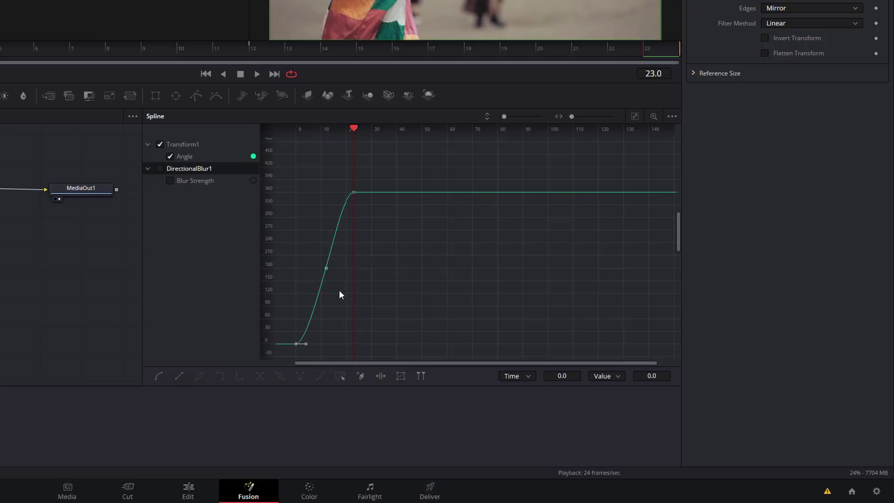
Step: Steepen the curve through frame 12, lengthen the ease into frame 23, and preview
left_click(326, 268)
left_click_drag(334, 253, 326, 243)
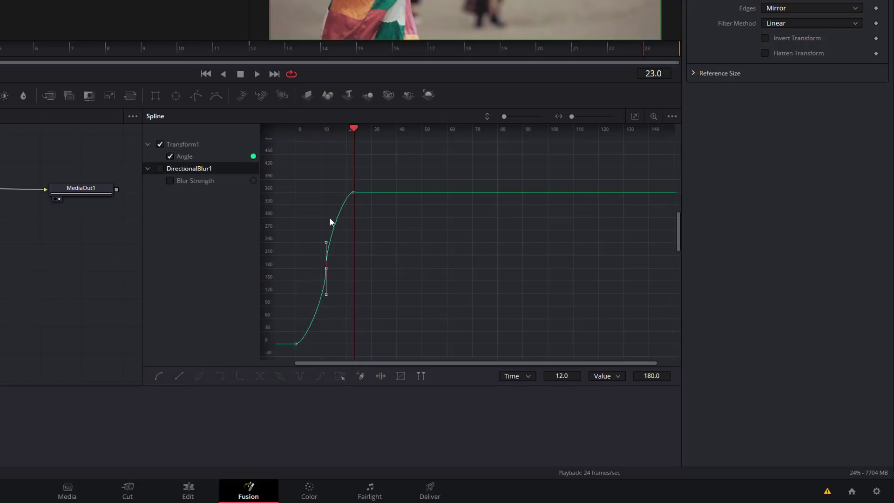
left_click(352, 192)
left_click_drag(341, 194, 327, 193)
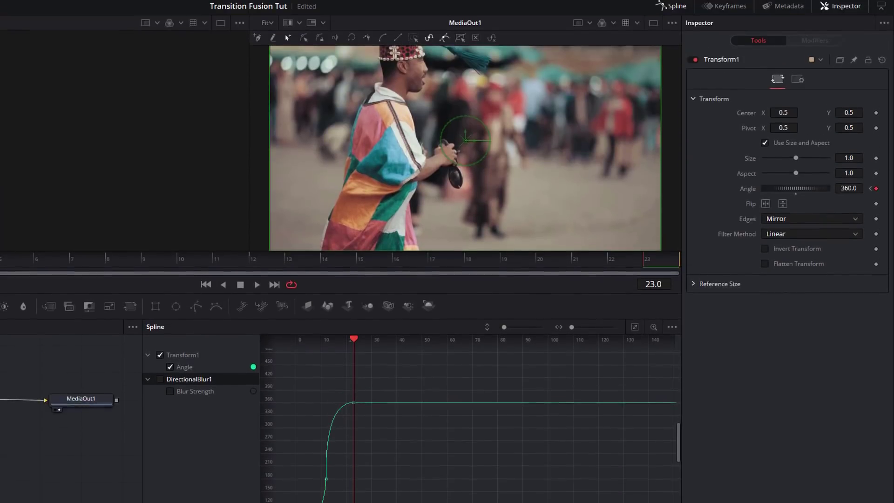
key("space")
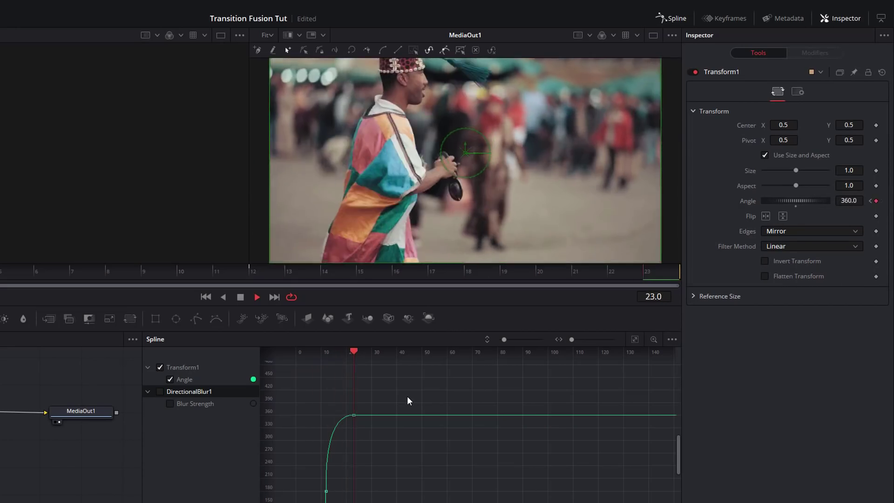
key("space")
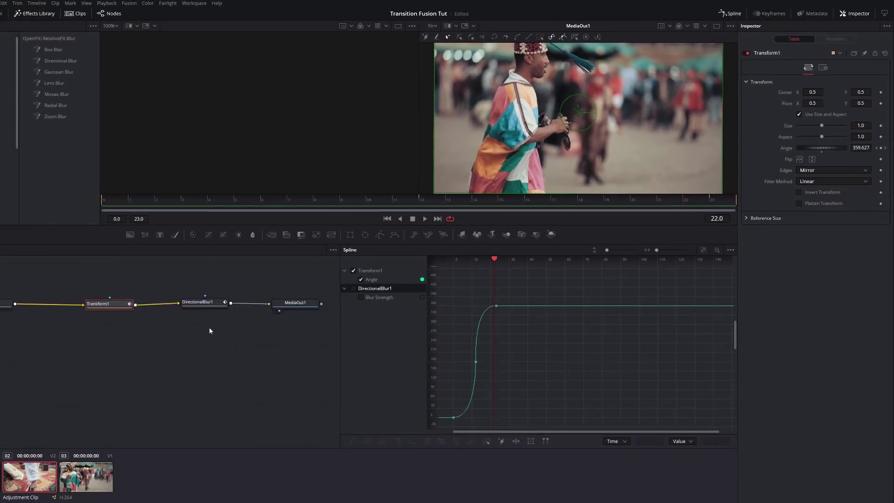
Step: Insert a Radial Blur between Transform1 and MediaOut1 in place of the directional blur, with Reflect borders
left_click(243, 288)
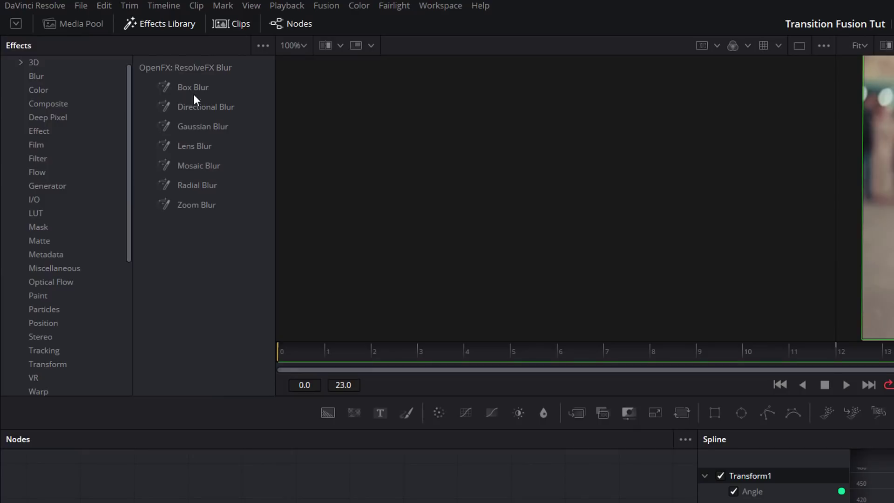
left_click_drag(197, 185, 242, 286)
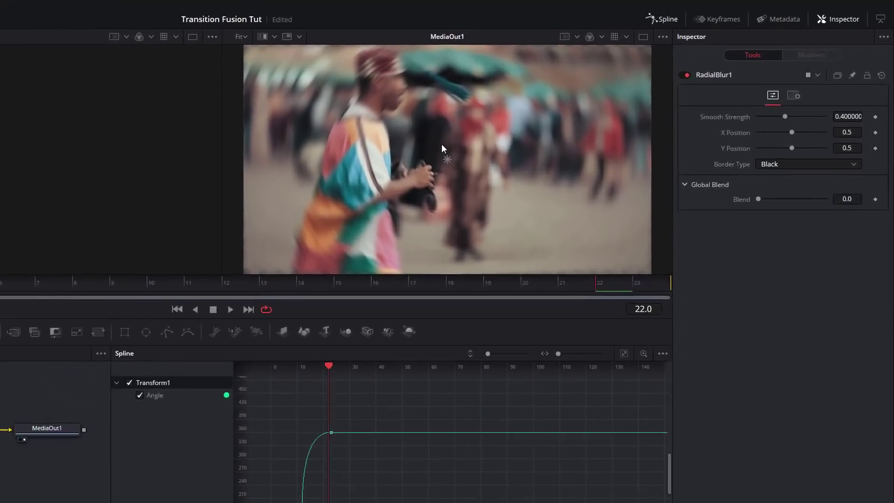
left_click(783, 166)
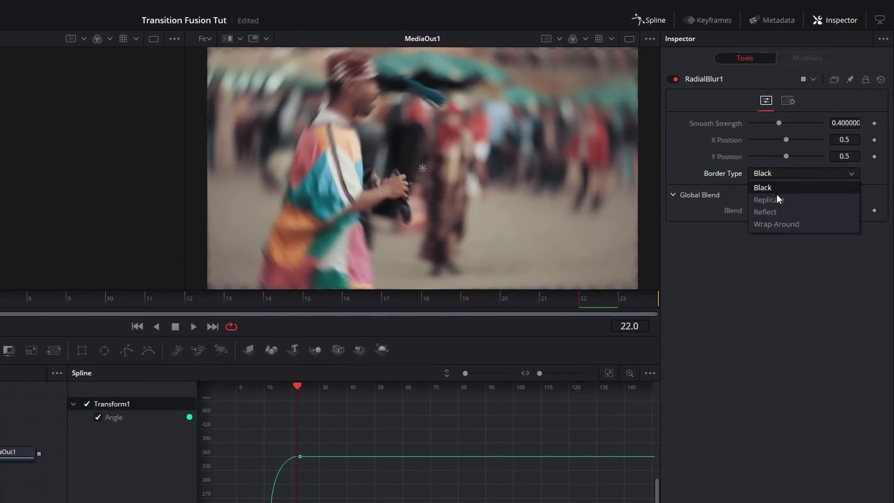
left_click(778, 212)
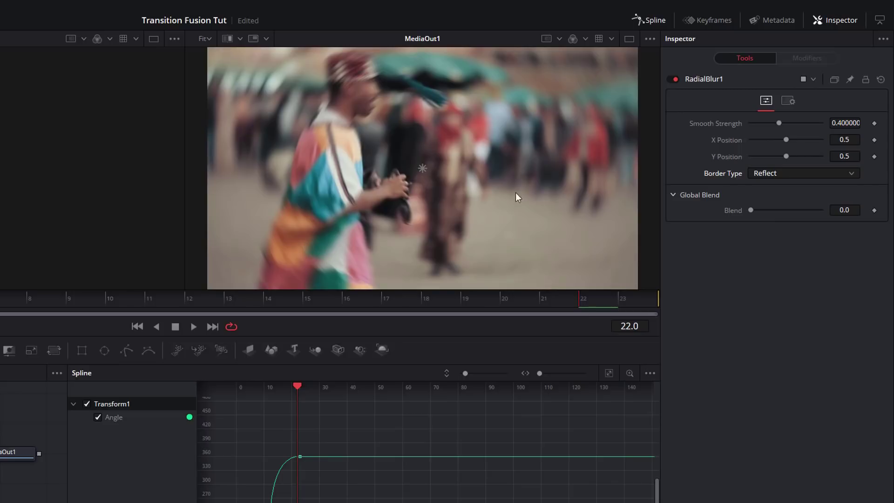
key("Home")
Step: Keyframe Smooth Strength at 0 on frame 0, peaking at frame 12, lower at frame 23
left_click(874, 123)
left_click_drag(779, 125, 666, 118)
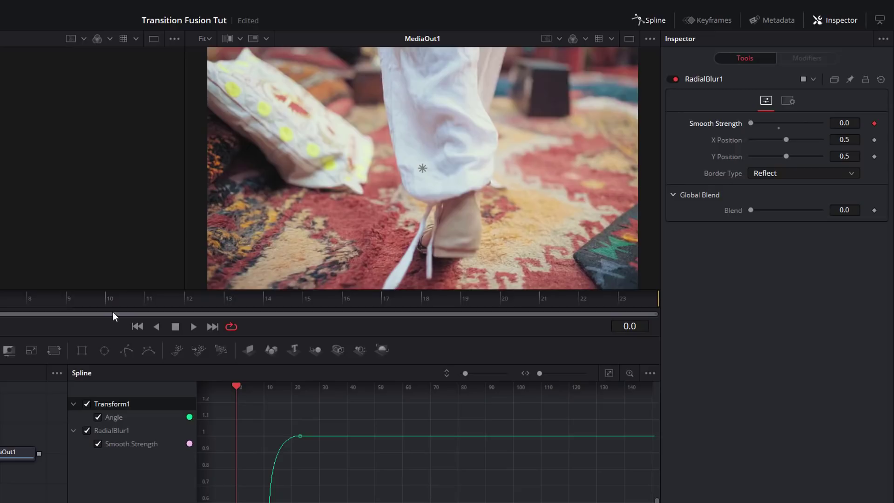
left_click(187, 297)
left_click_drag(751, 123, 793, 123)
left_click_drag(244, 298, 619, 299)
left_click_drag(777, 129, 728, 266)
Step: Preview the radial blur transition and save the project
key("space")
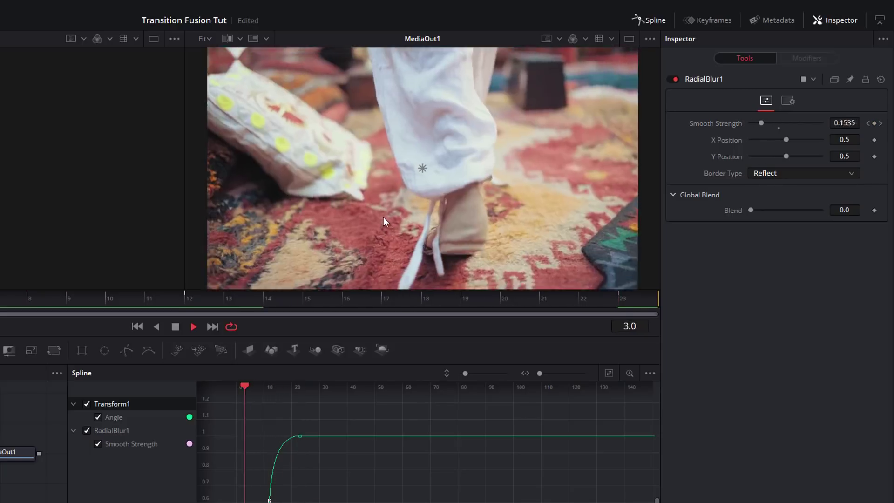
key("space")
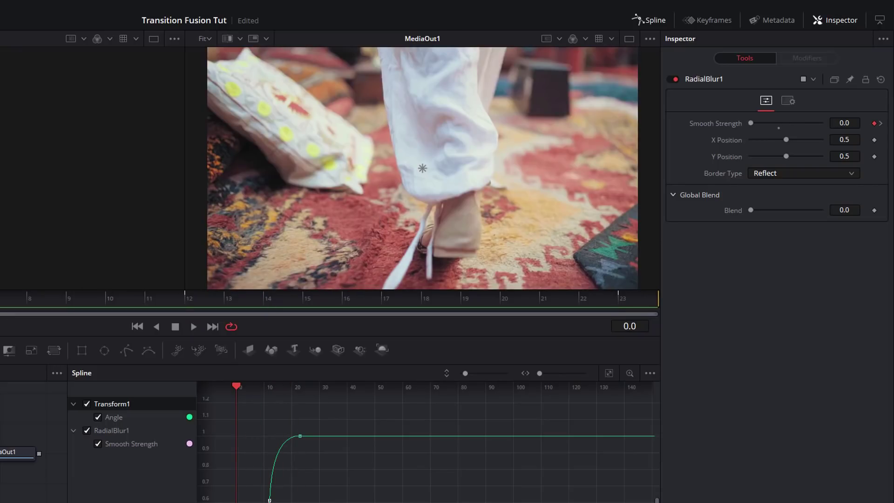
key("ctrl+s")
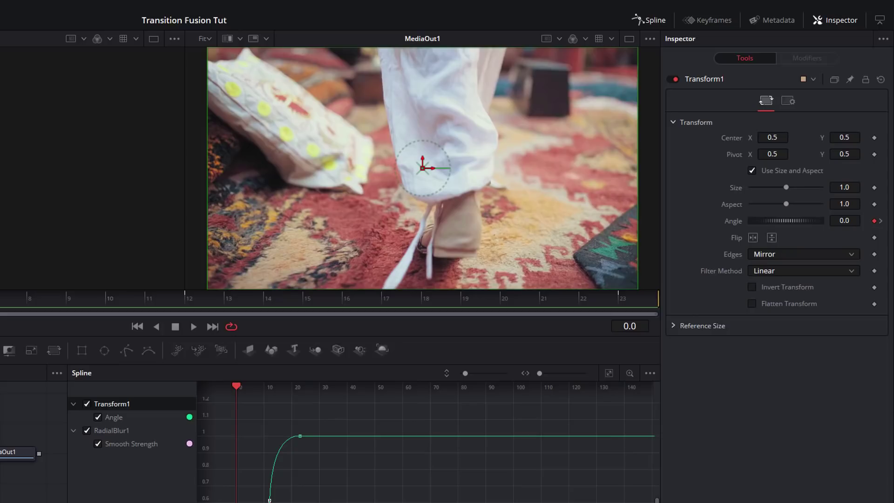
Step: Shift the Transform1 pivot off-centre via its values and viewer crosshair, then preview the spin
left_click_drag(770, 154, 815, 154)
left_click_drag(733, 155, 687, 157)
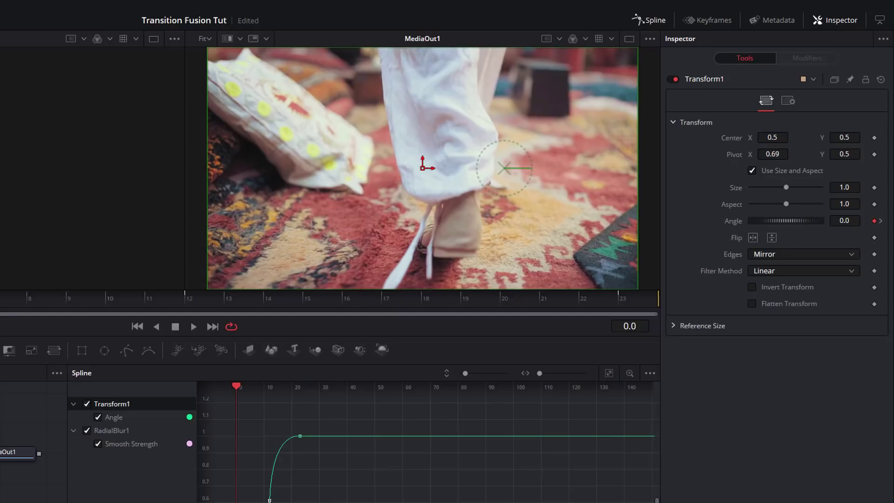
left_click_drag(834, 156, 835, 156)
left_click_drag(504, 125, 556, 117)
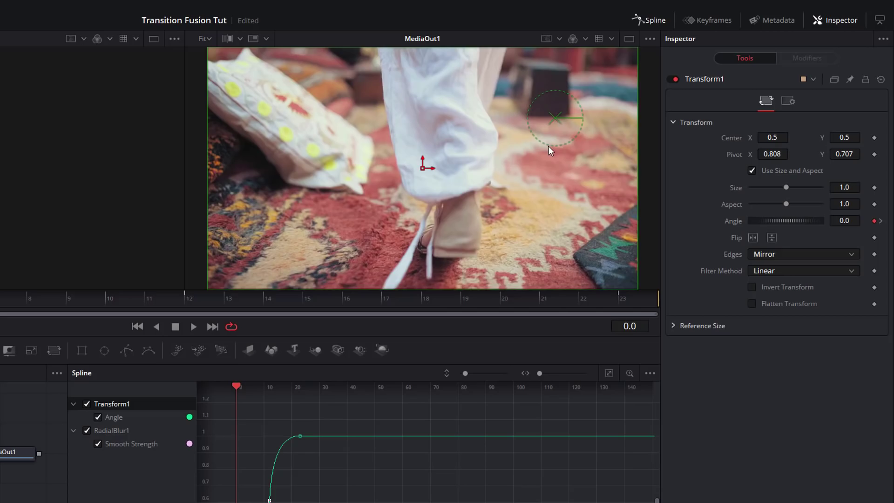
key("space")
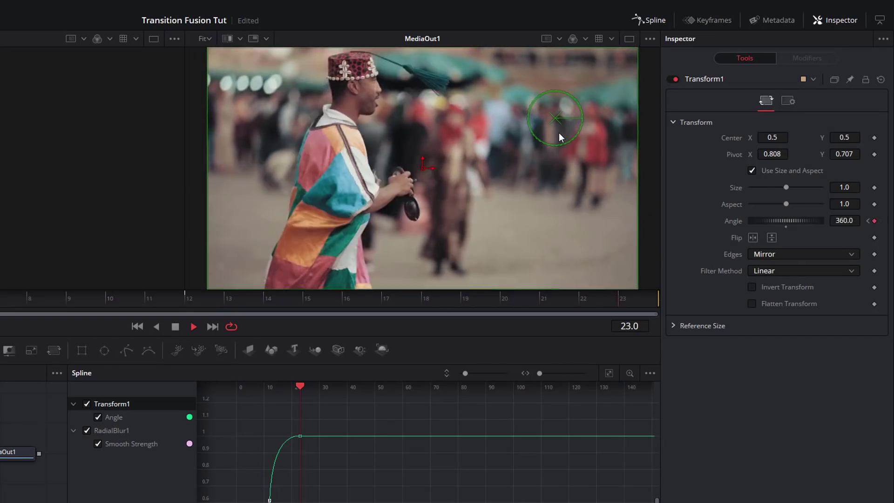
key("space")
Step: Set the pivot to the lower left at 0.161, 0.173
left_click_drag(734, 155, 750, 163)
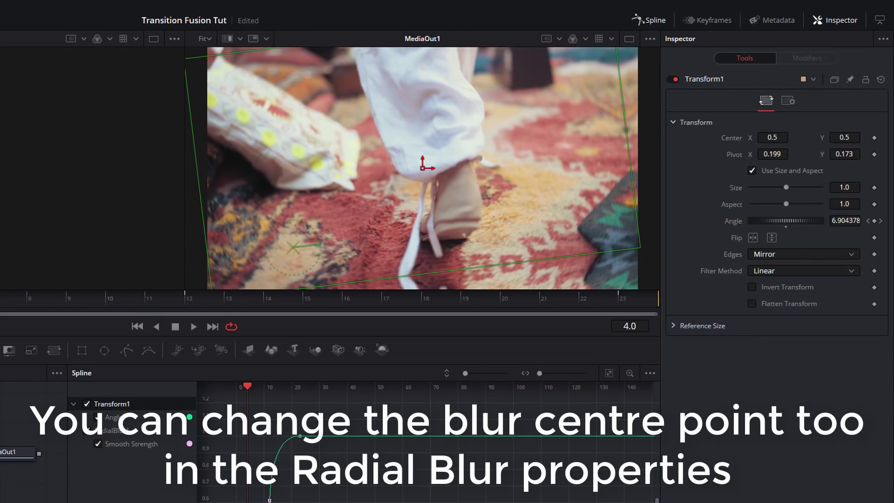
left_click(780, 150)
key("Return")
Step: Preview the spin, then return to the Edit page and select Whip Right in the Media Pool
key("space")
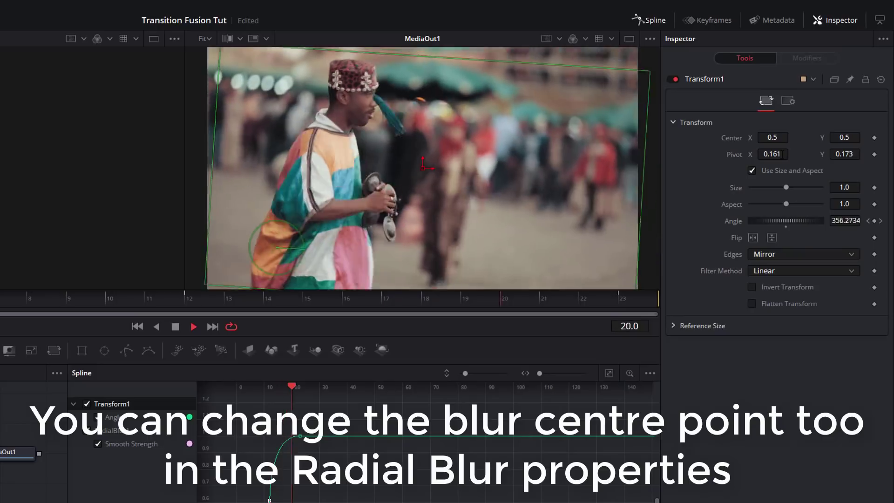
key("space")
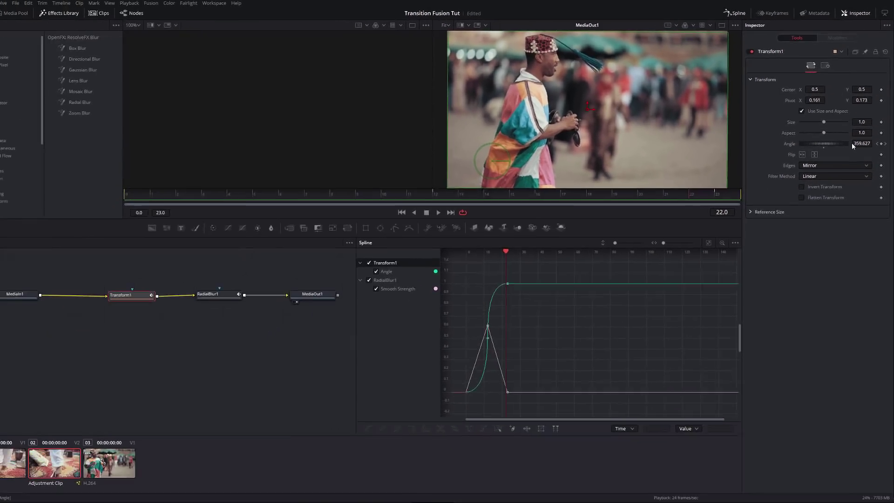
key("space")
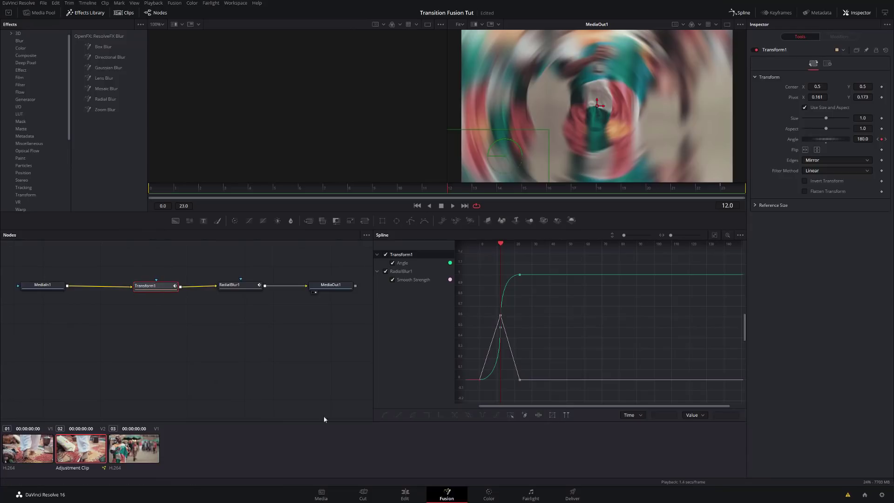
left_click(403, 499)
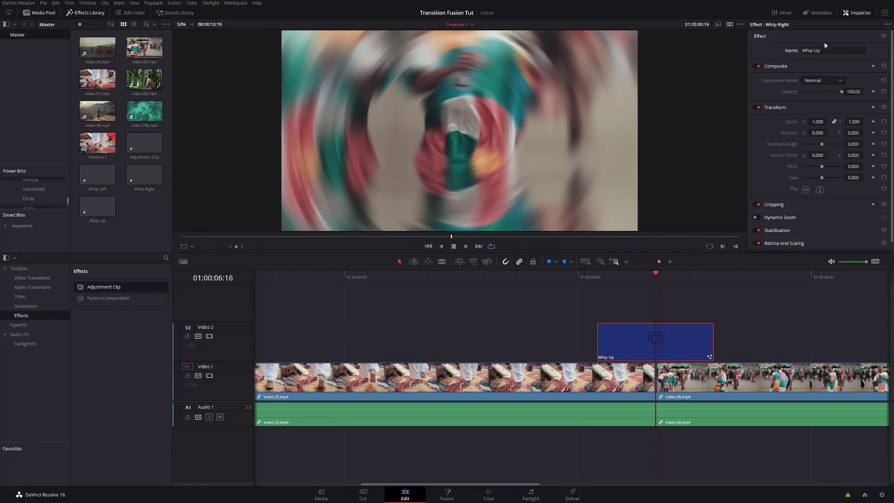
left_click(160, 177)
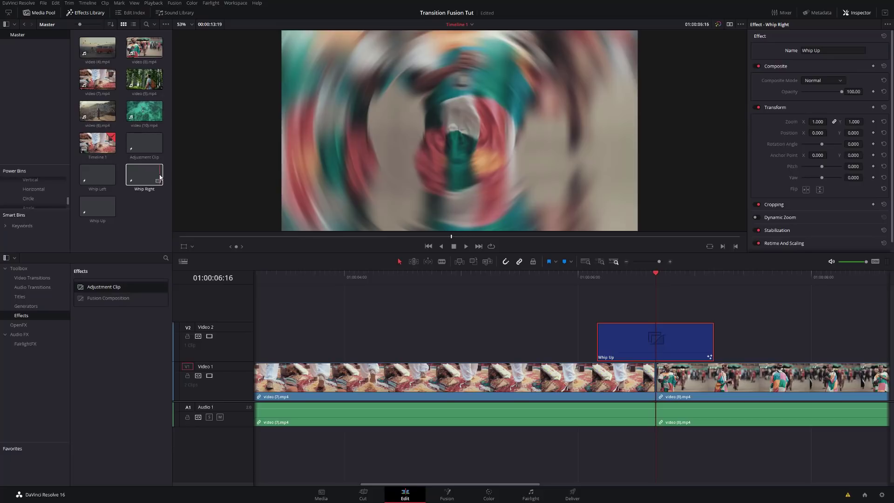